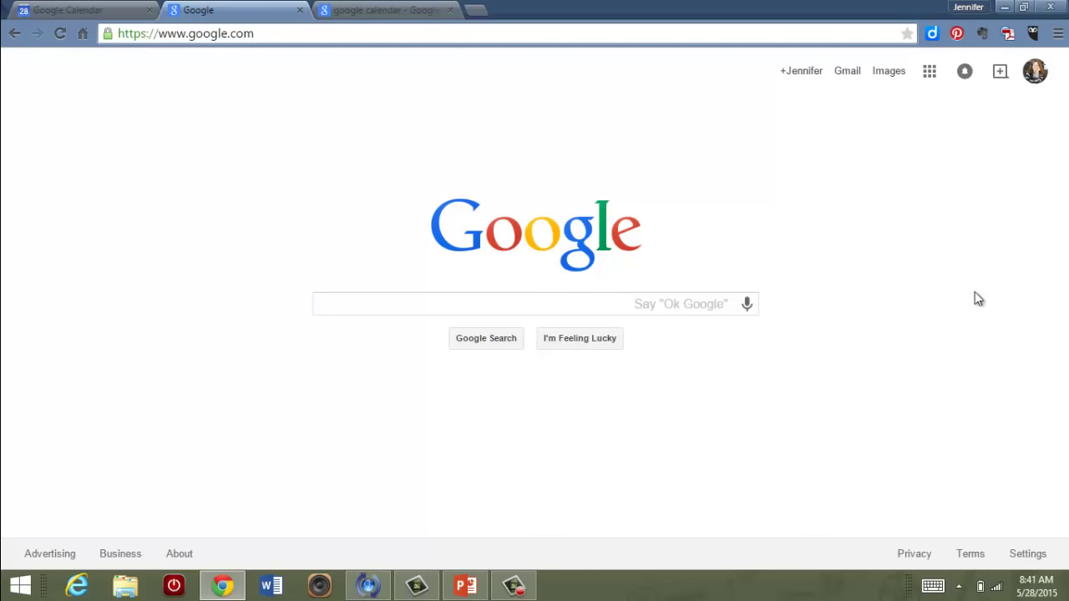
Switch from the Google home page to the open Google Calendar page
left_click(1037, 77)
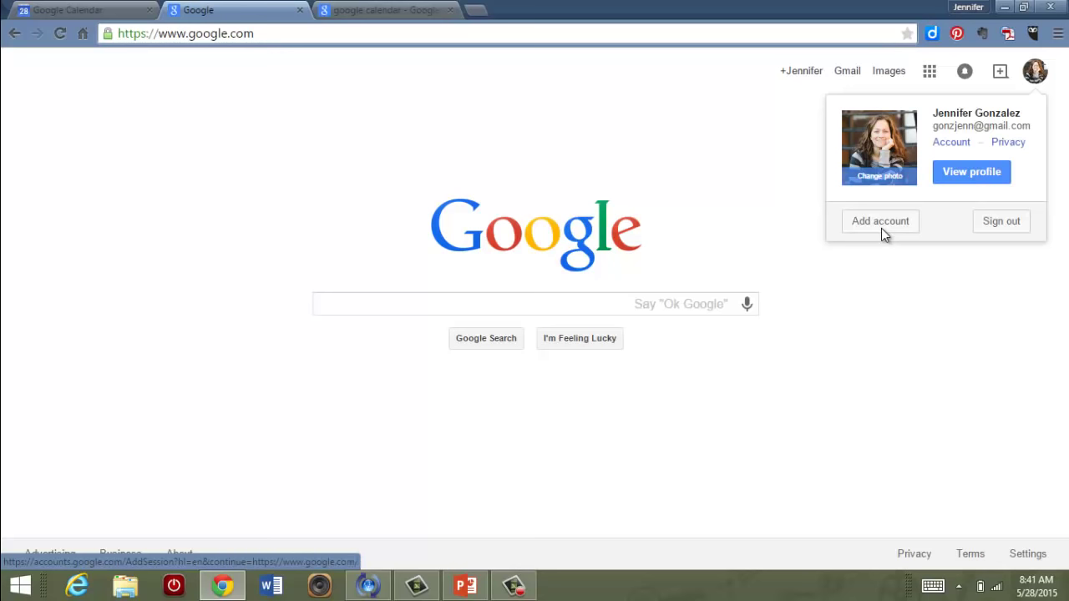
left_click(881, 278)
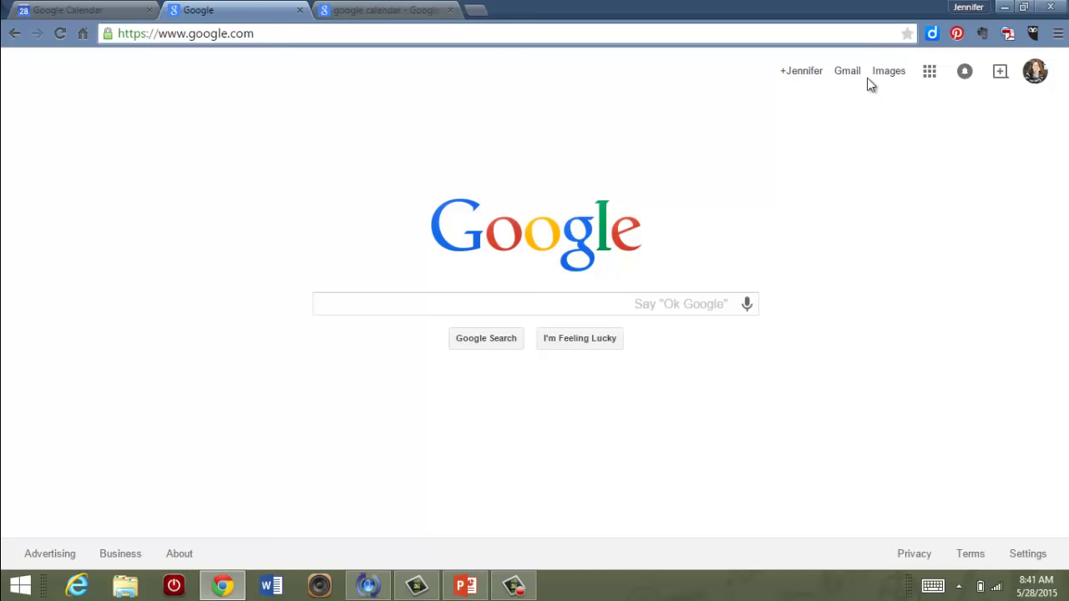
left_click(929, 73)
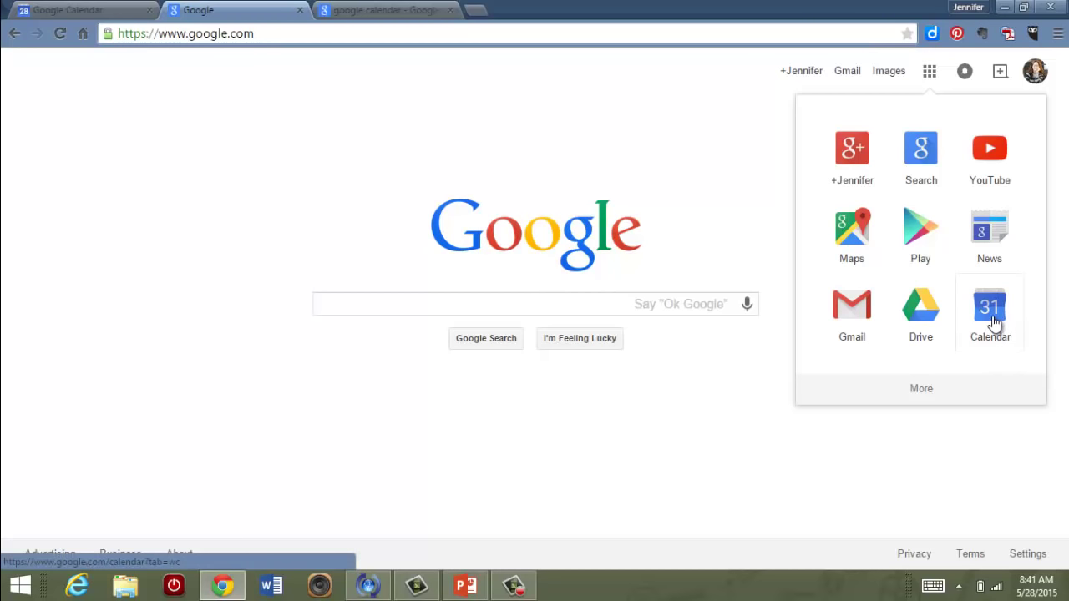
key("ctrl+1")
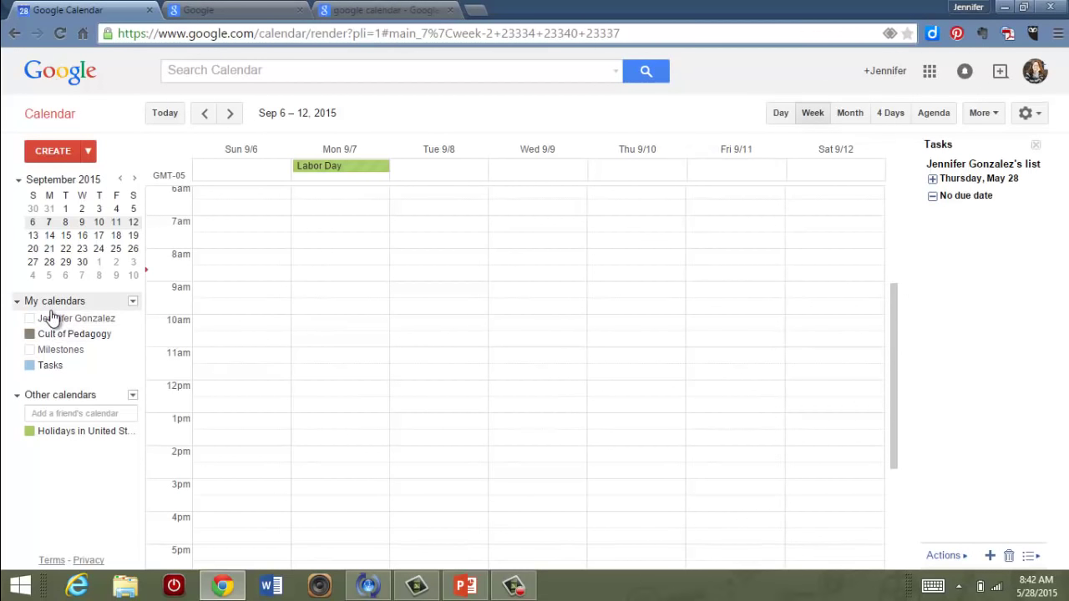
Create a new calendar named Yearbook and set its colour to yellow
left_click(72, 318)
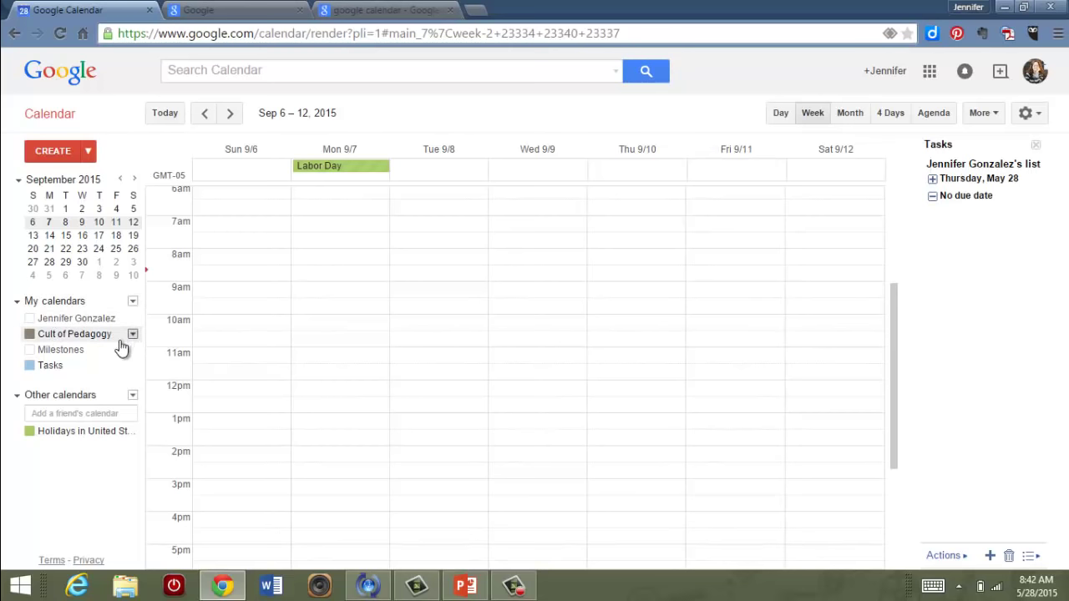
left_click(132, 302)
left_click(171, 323)
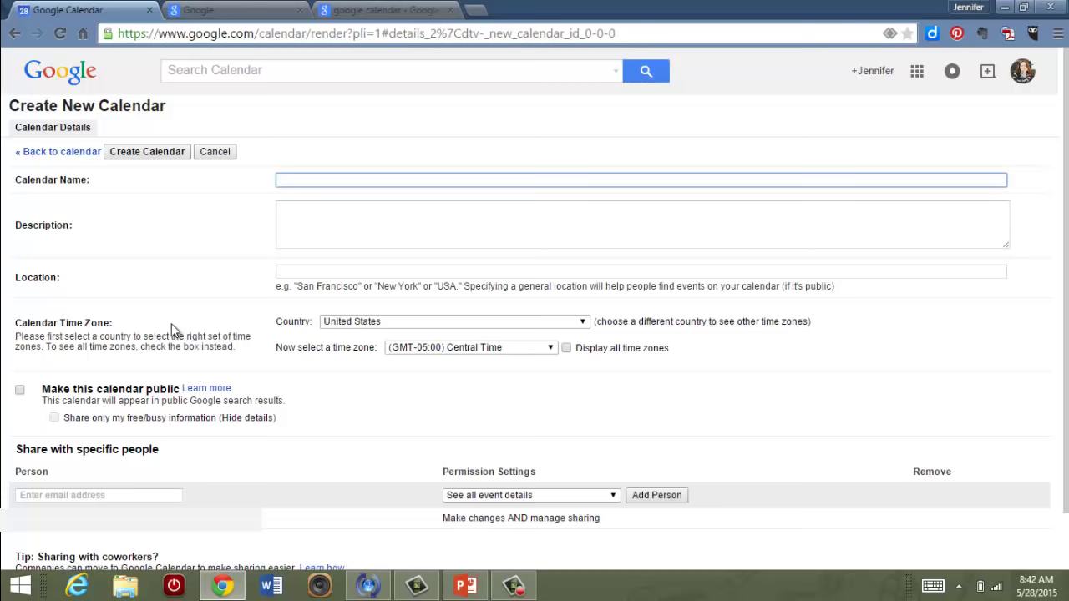
double_click(171, 323)
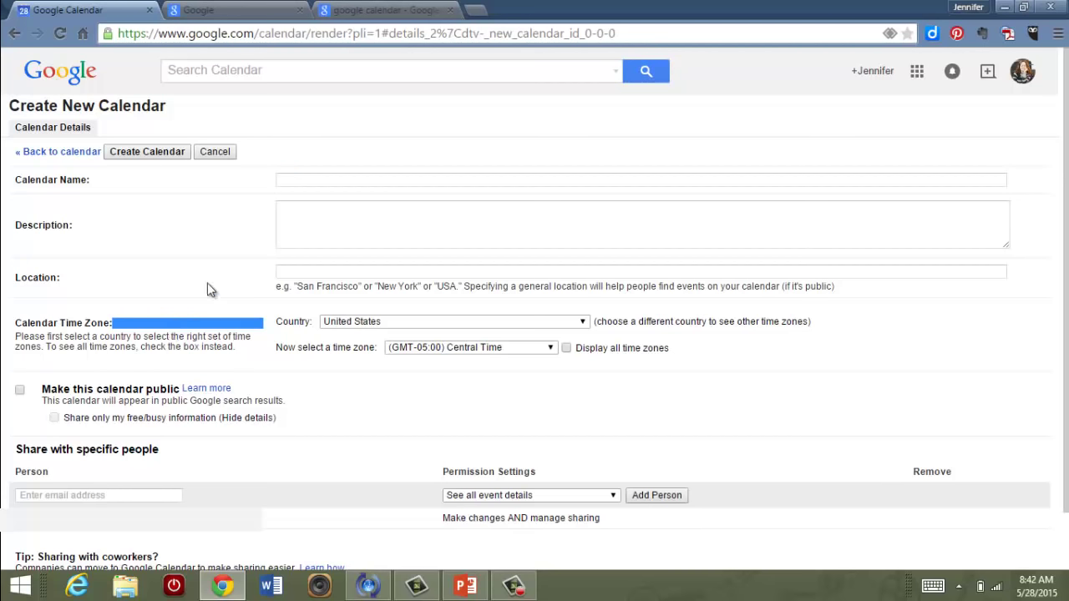
left_click(291, 181)
type("Yearbook")
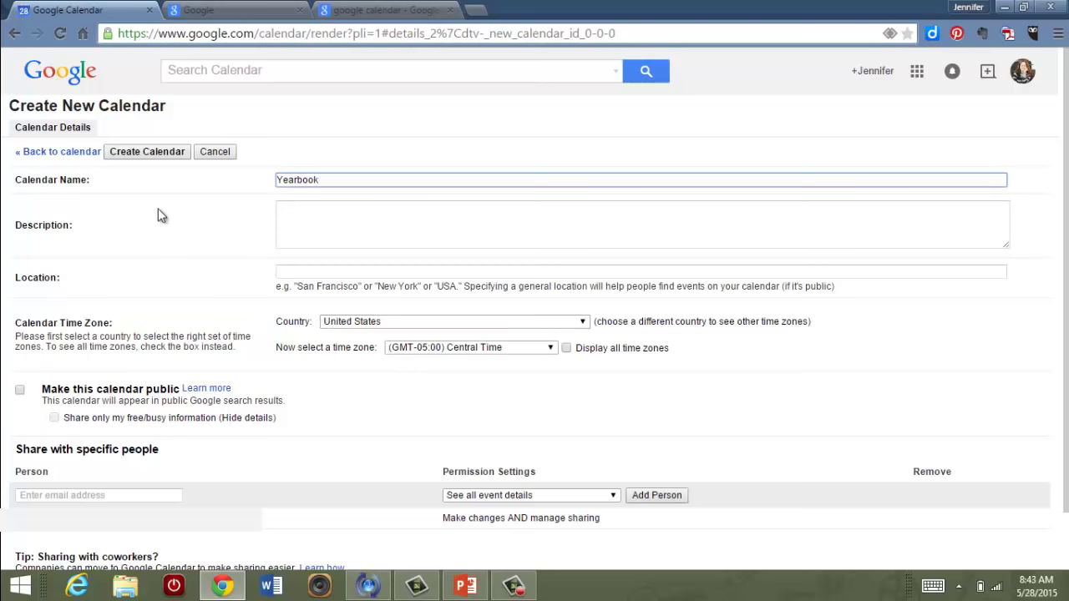
left_click(178, 154)
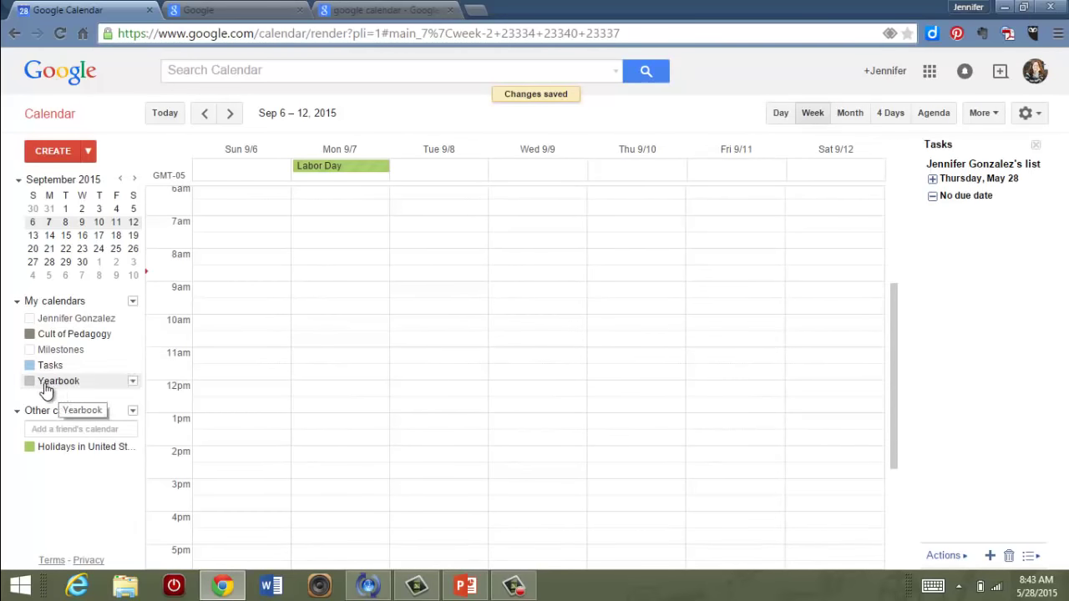
left_click(132, 383)
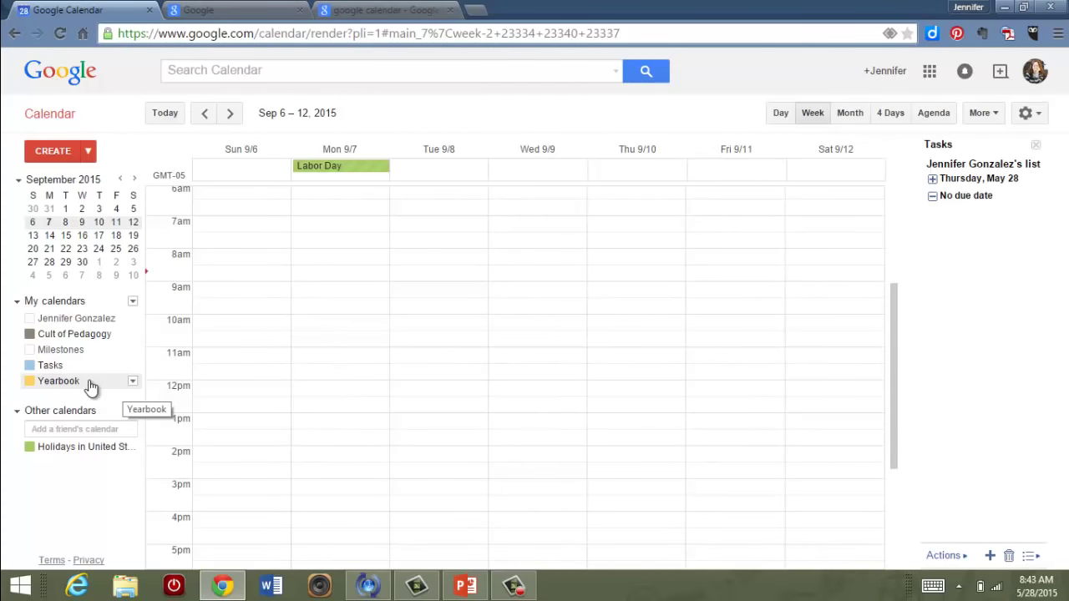
Start a new event titled Meeting on Thursday, September 10, 2015, 3pm – 4pm, assigned to the Yearbook calendar
scroll(611, 333, "down", 2)
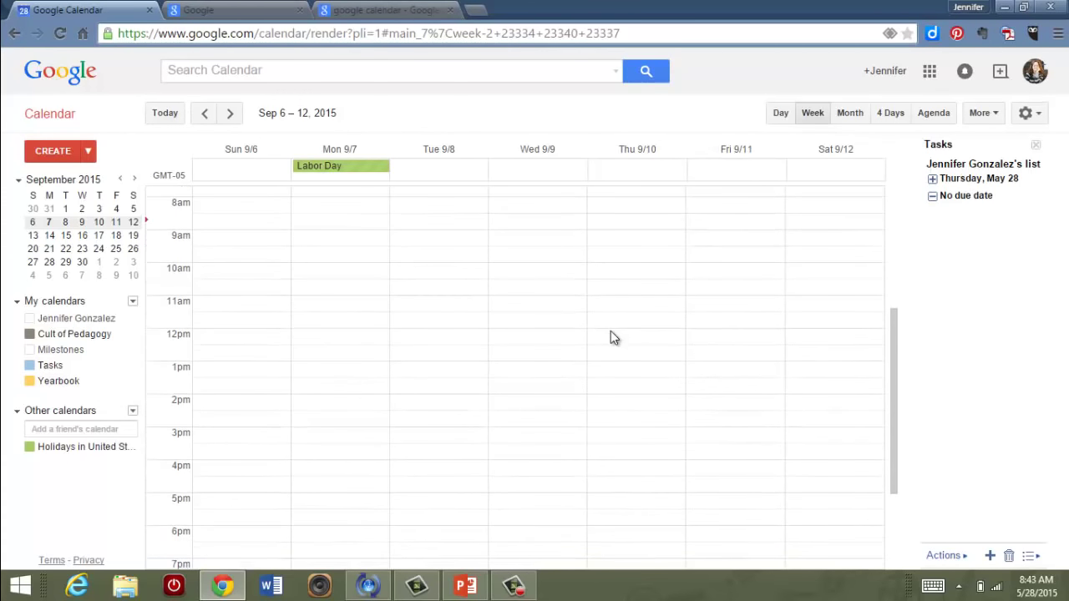
scroll(611, 337, "down", 1)
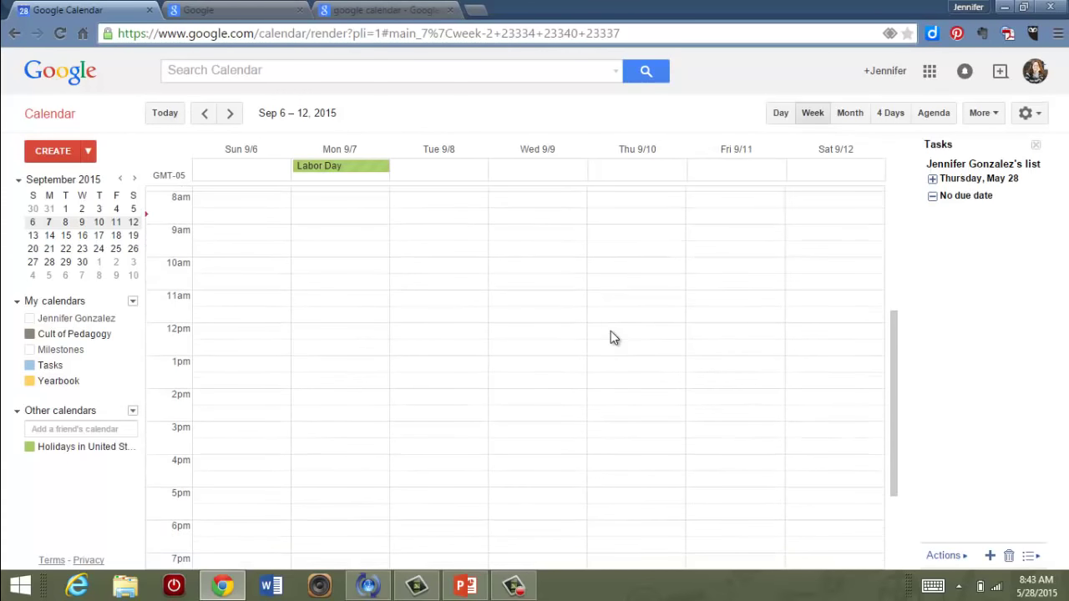
left_click(621, 423)
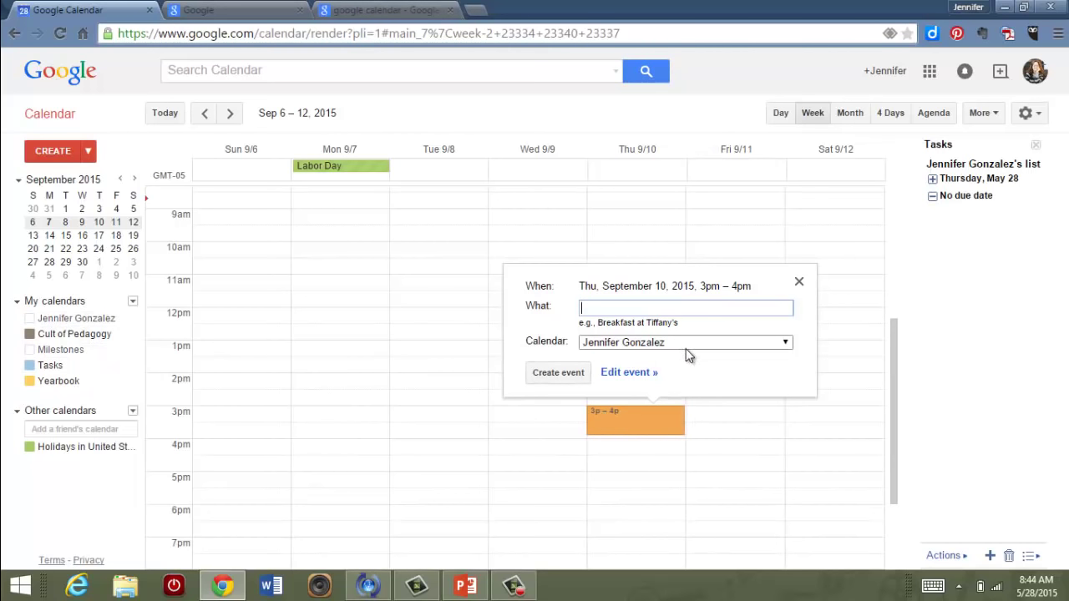
left_click(786, 344)
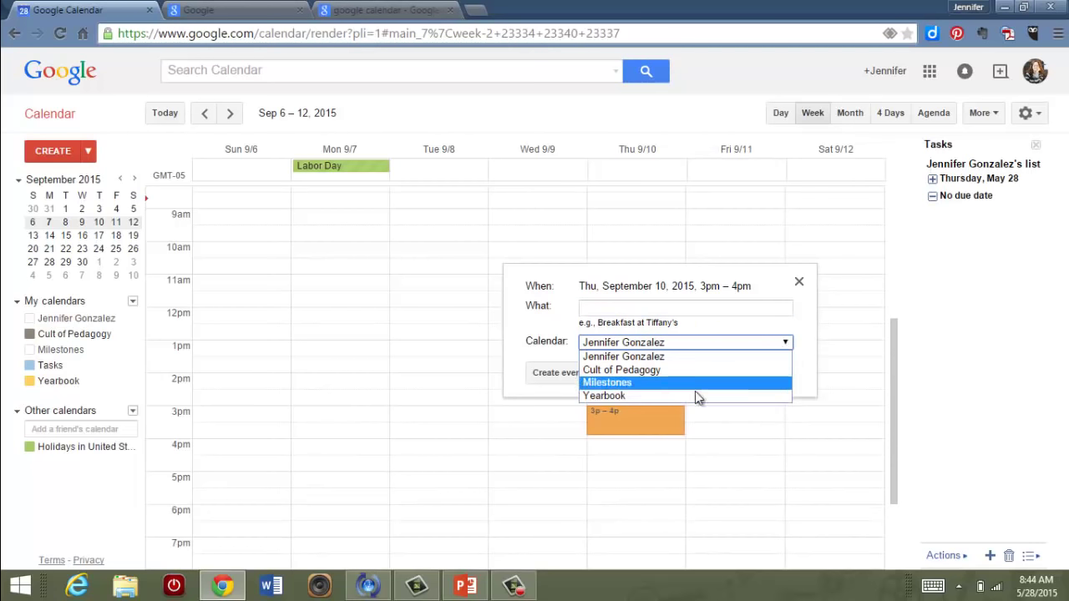
left_click(691, 394)
left_click(621, 309)
type("Meeting")
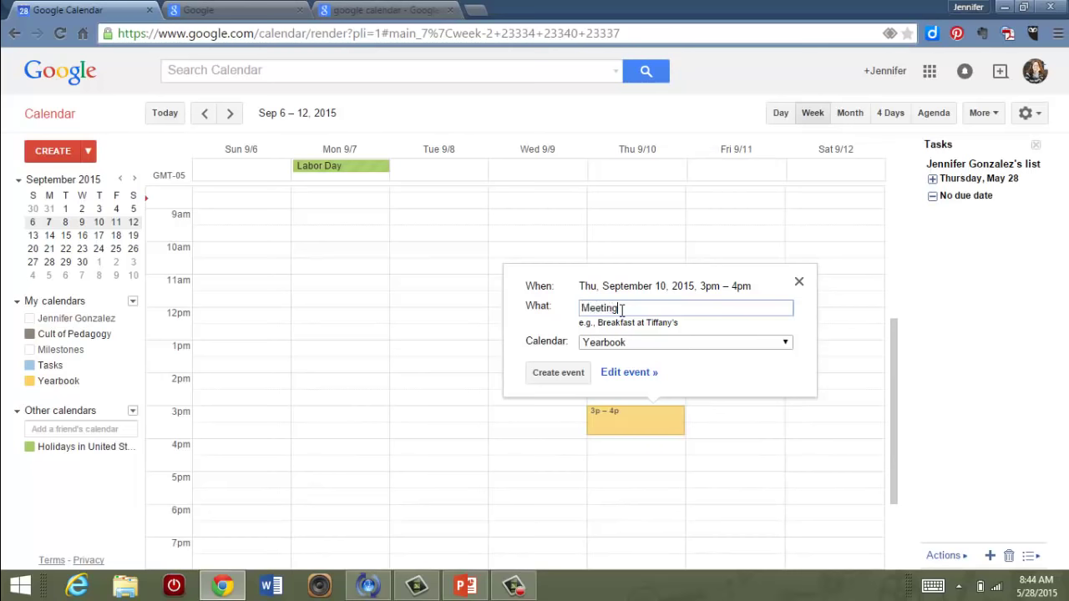
Open the new meeting's full event details and set its end time to 5:00pm
left_click(625, 375)
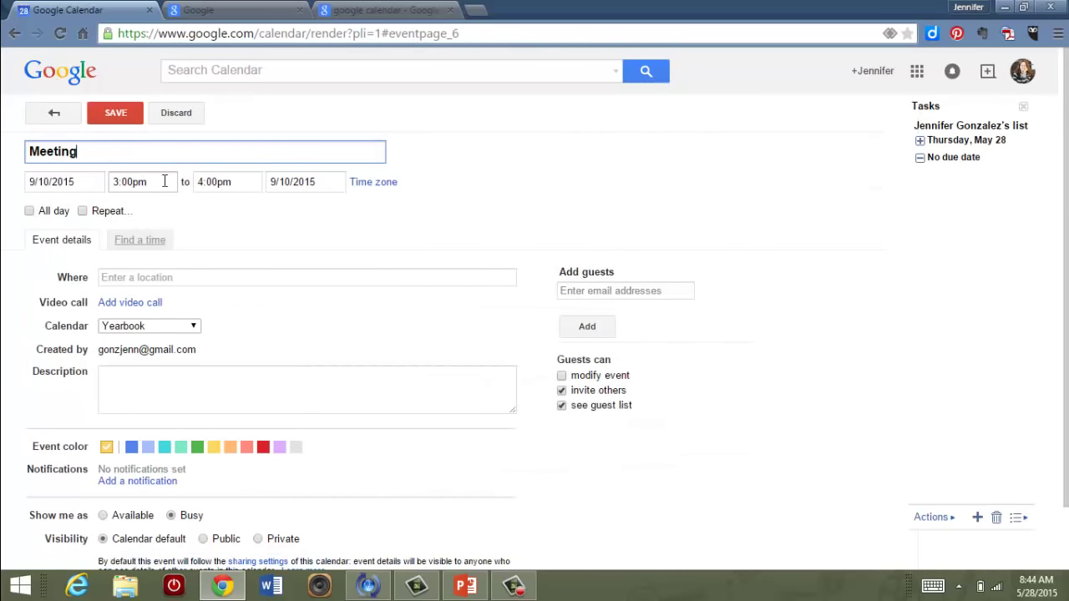
left_click(209, 185)
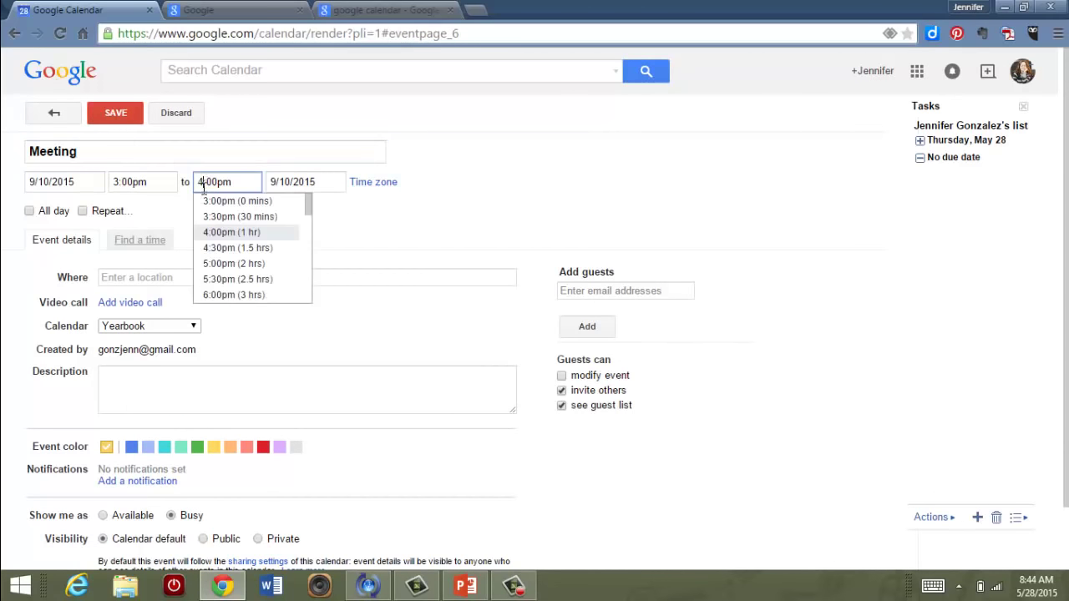
left_click(221, 263)
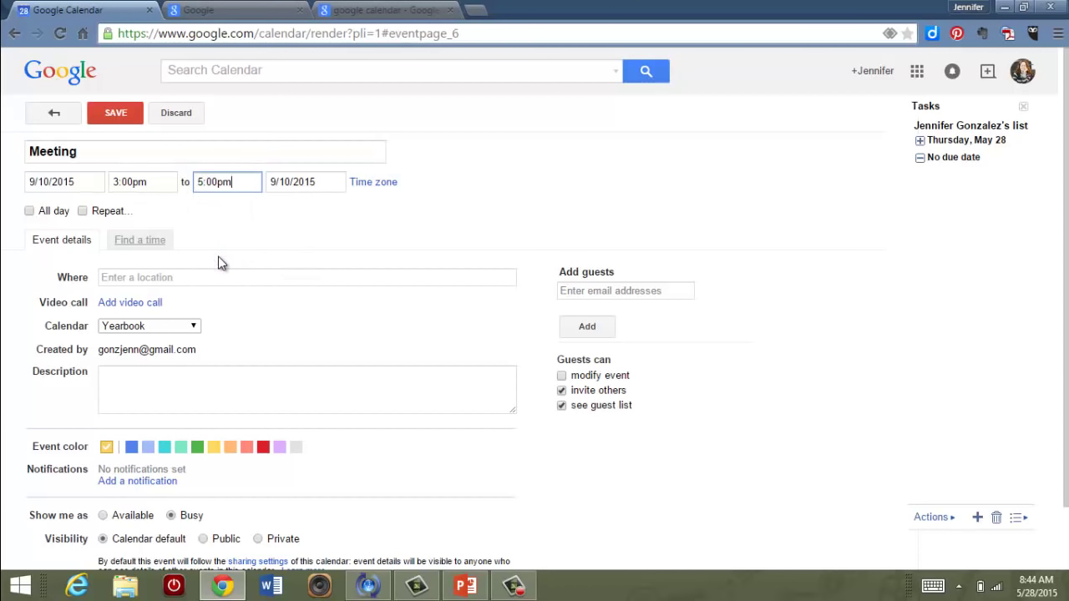
Make the meeting repeat weekly on Thursday, ending after 20 occurrences, and save the event
left_click(82, 211)
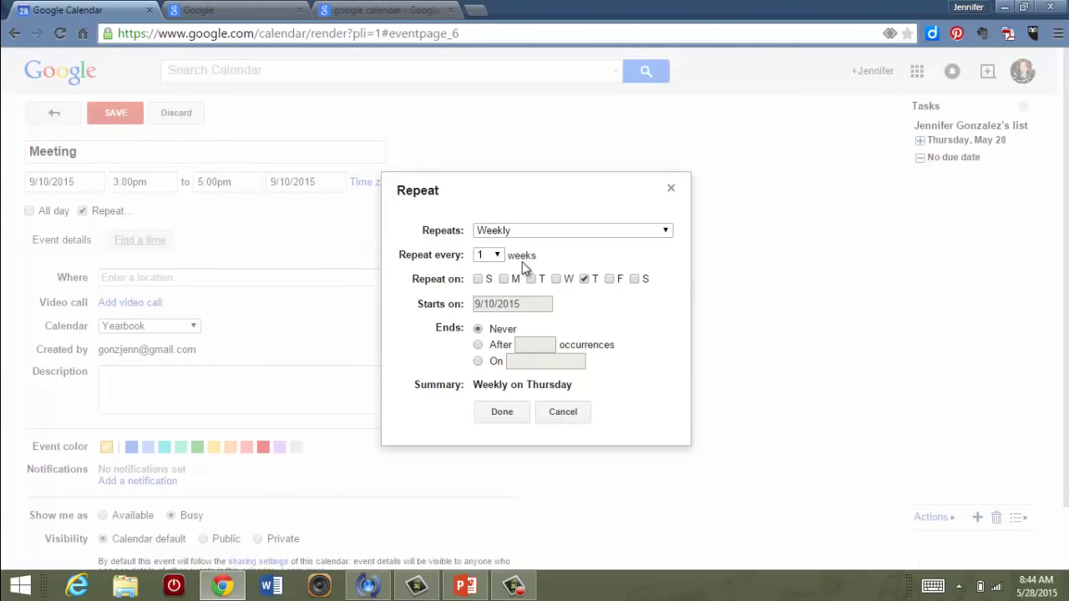
left_click(665, 235)
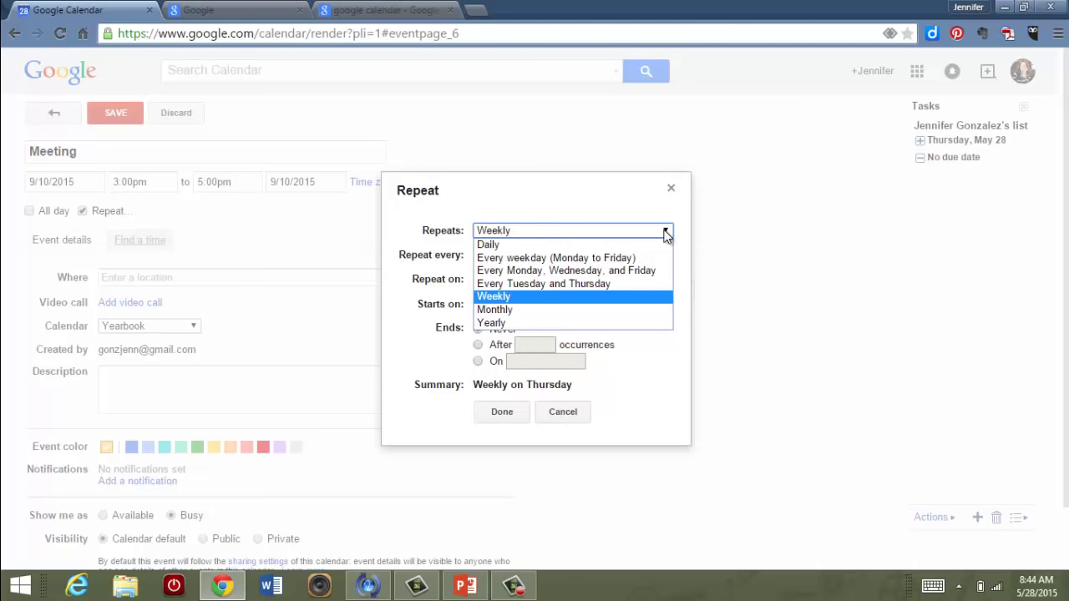
left_click(665, 235)
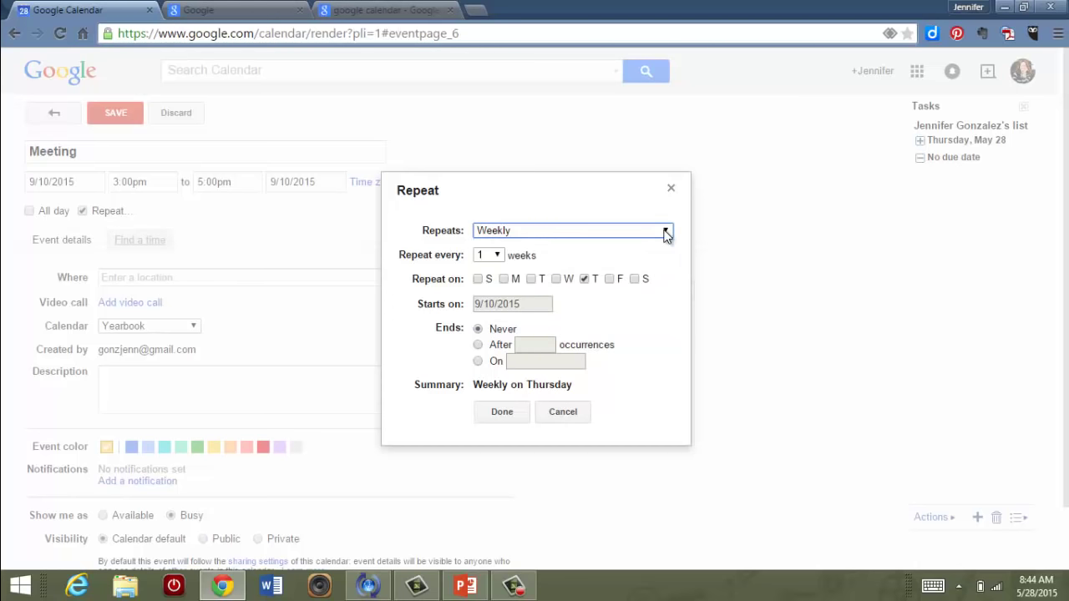
left_click(496, 253)
left_click(496, 254)
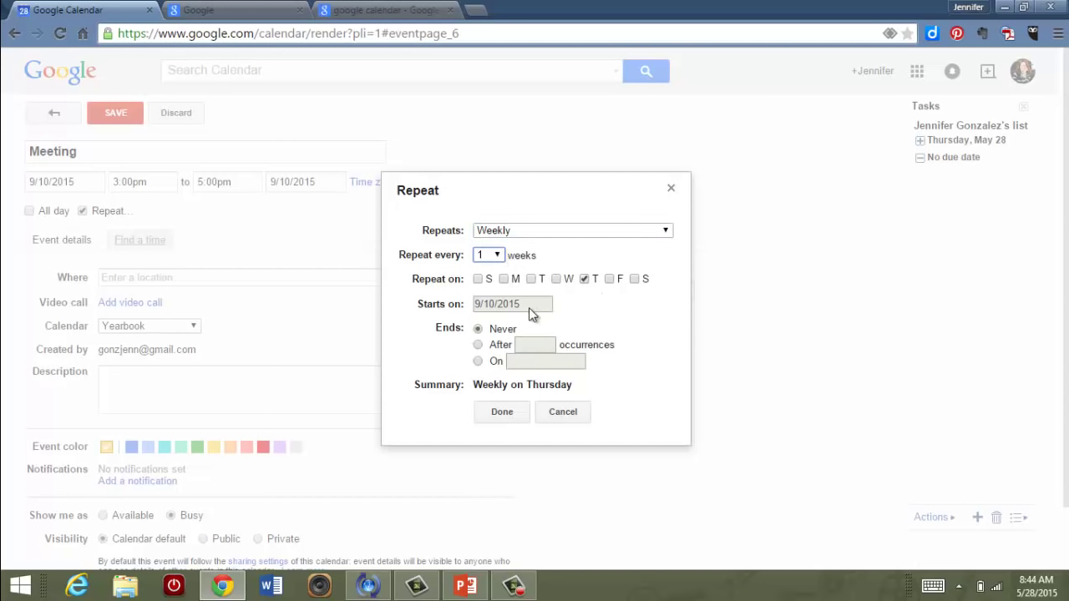
left_click(478, 344)
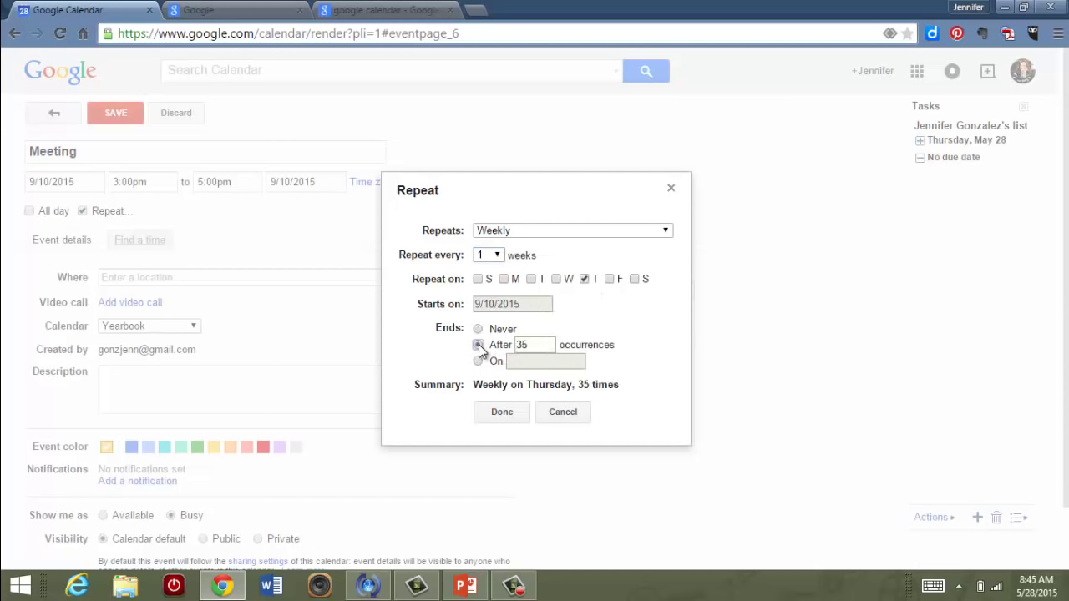
left_click_drag(537, 345, 515, 348)
type("20")
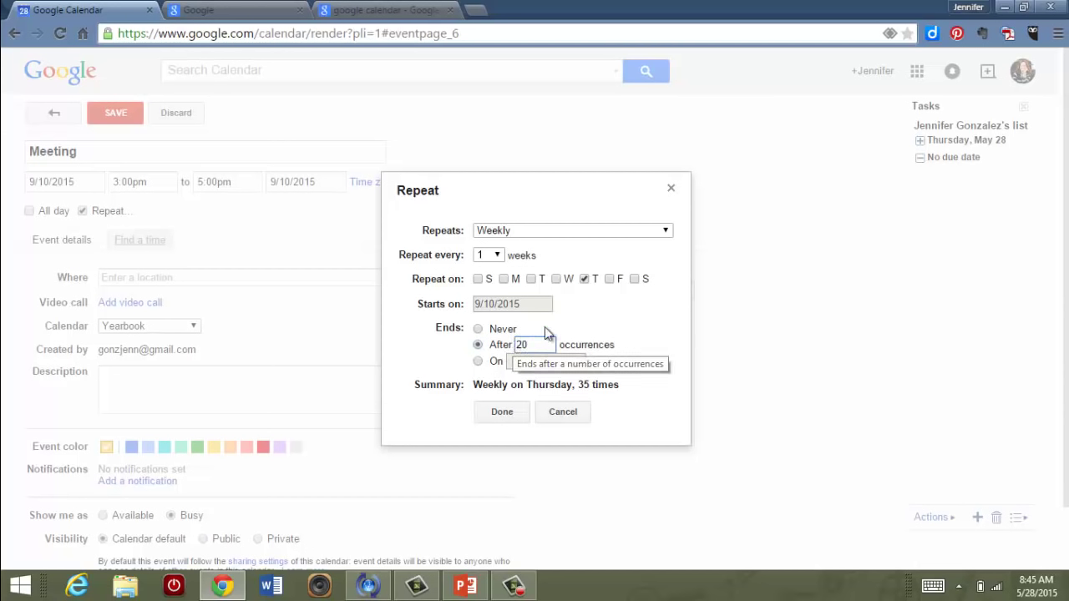
left_click(598, 312)
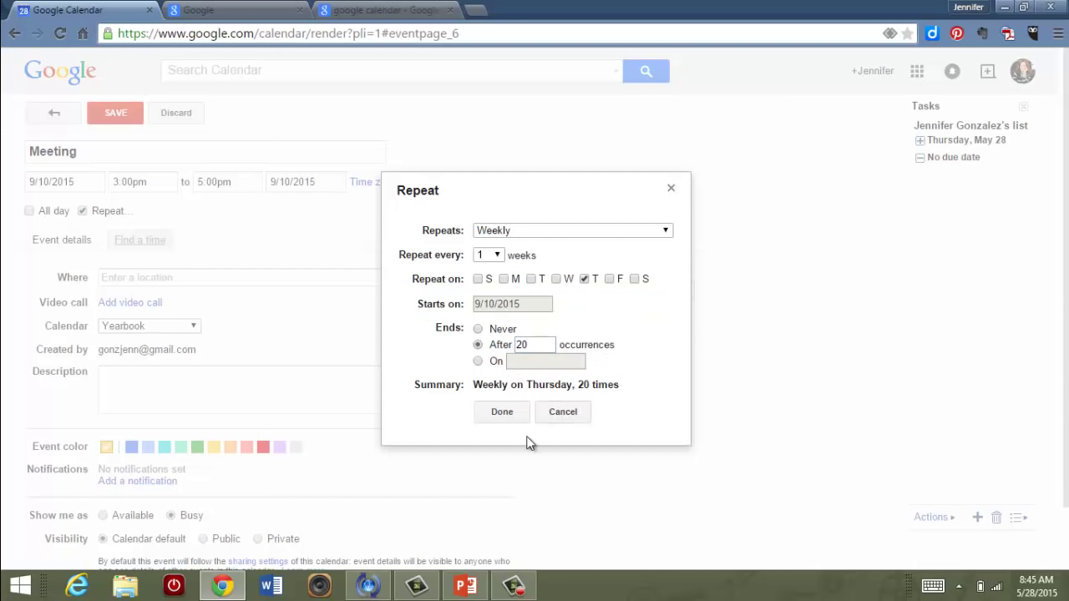
left_click(506, 414)
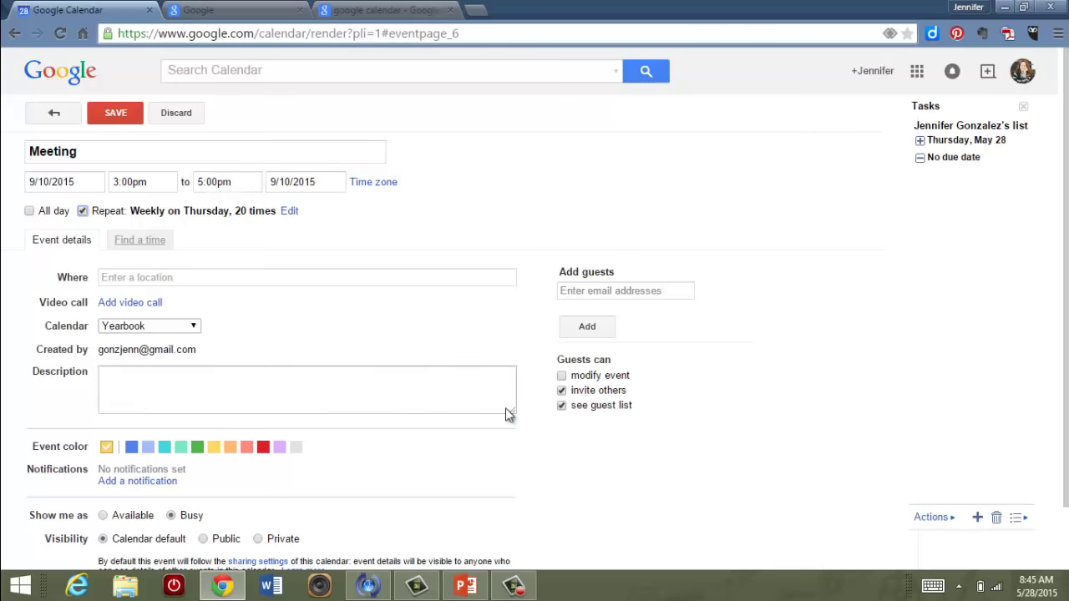
left_click(101, 113)
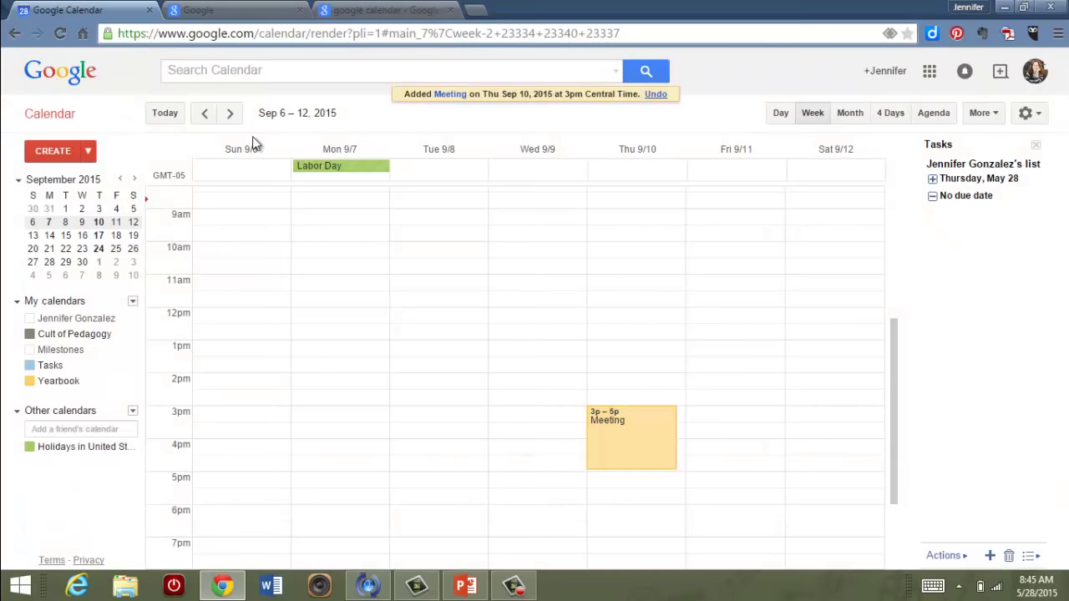
Check the following two weeks for the recurring meeting and return to the week of Sep 6 – 12, 2015
left_click(237, 119)
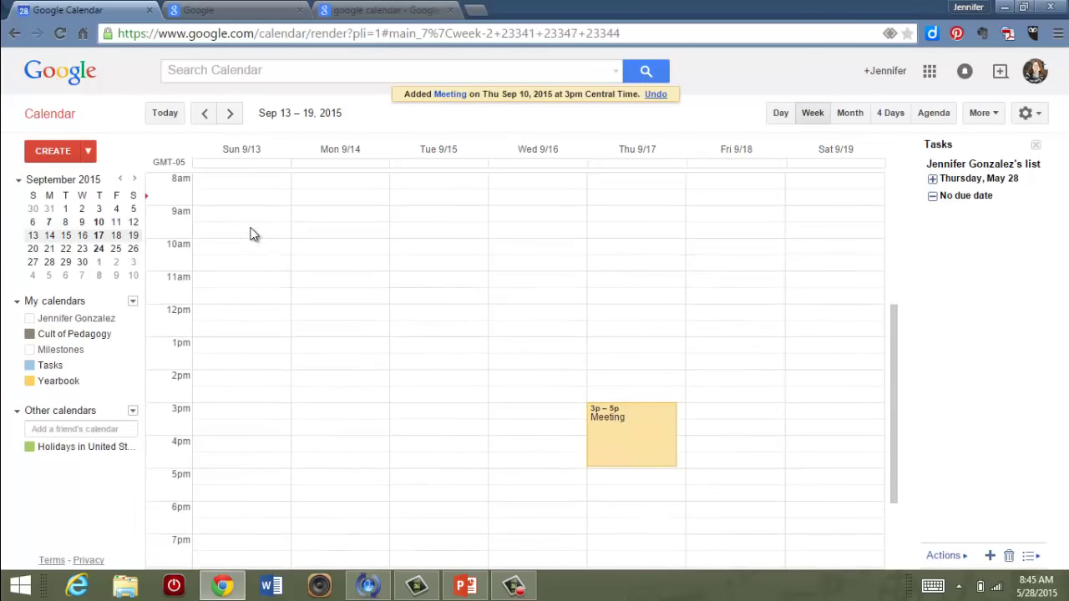
left_click(238, 119)
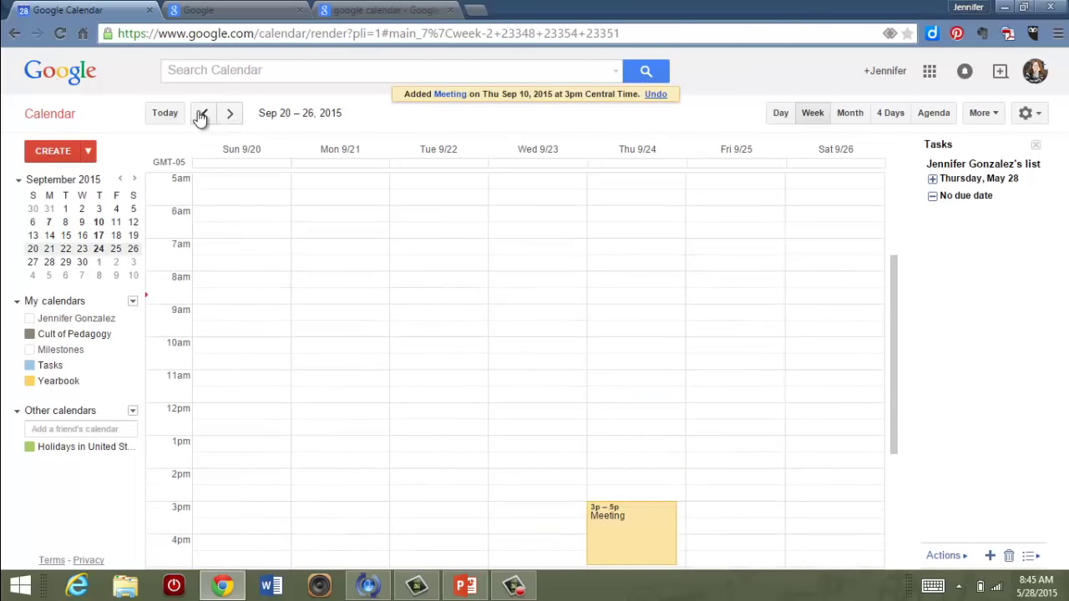
left_click(205, 117)
left_click(205, 119)
scroll(369, 342, "down", 2)
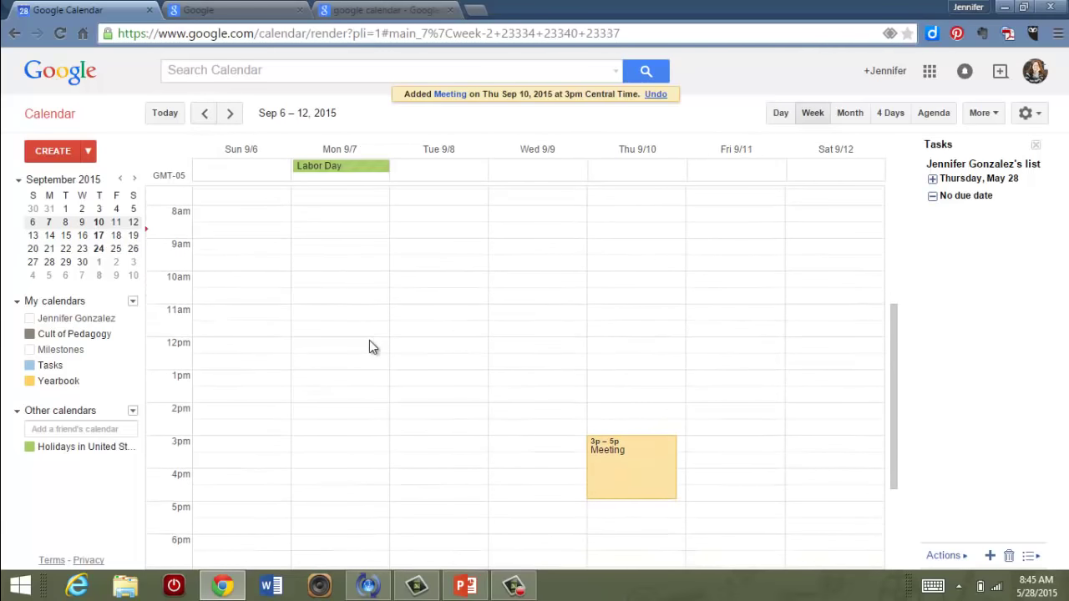
View the deletion options for the recurring September 10 meeting and close them without deleting anything
left_click(660, 465)
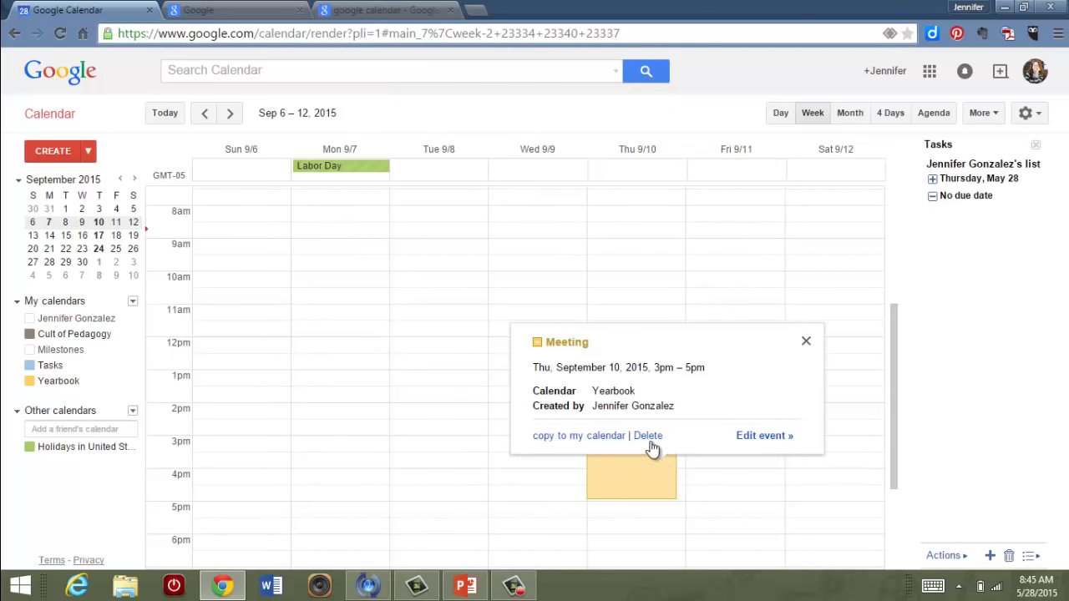
left_click(648, 436)
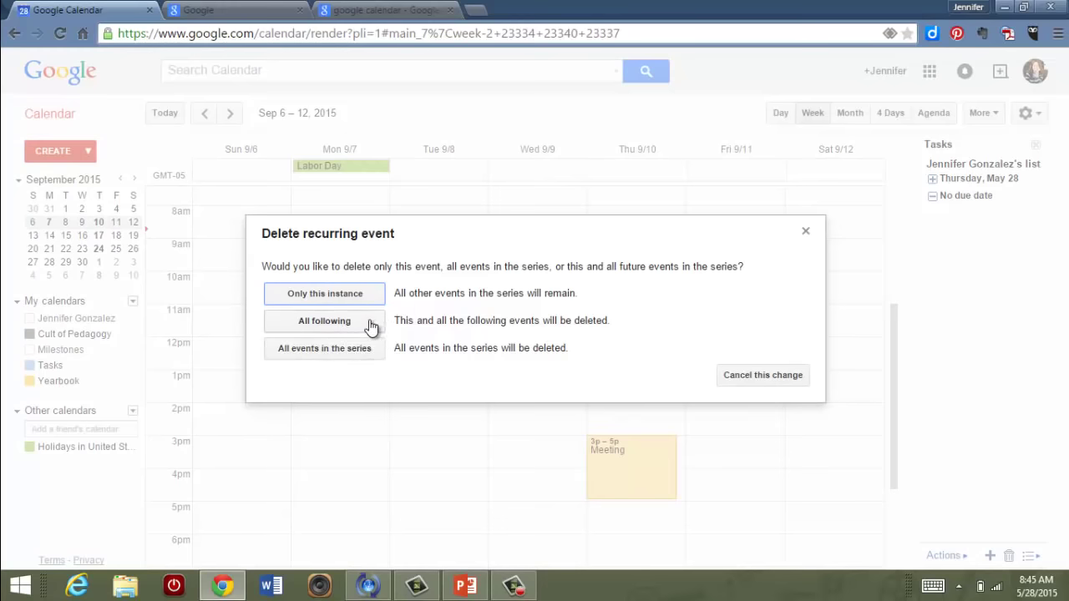
left_click(806, 234)
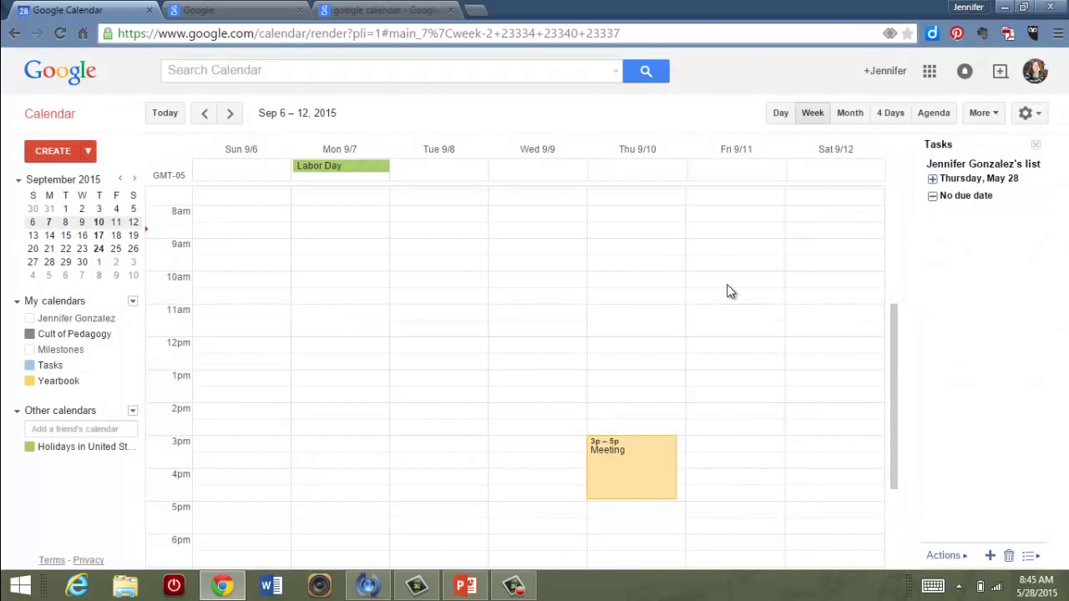
View the summary of the September 10 meeting and dismiss it
scroll(728, 291, "down", 2)
scroll(727, 291, "up", 1)
scroll(728, 292, "up", 1)
scroll(727, 291, "down", 1)
left_click(658, 434)
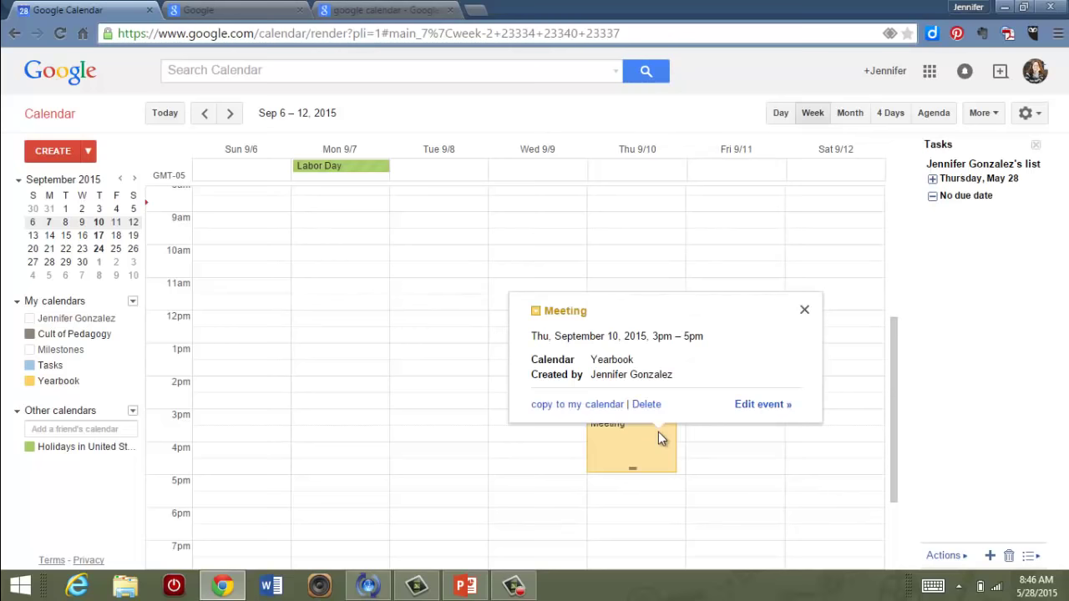
left_click(633, 468)
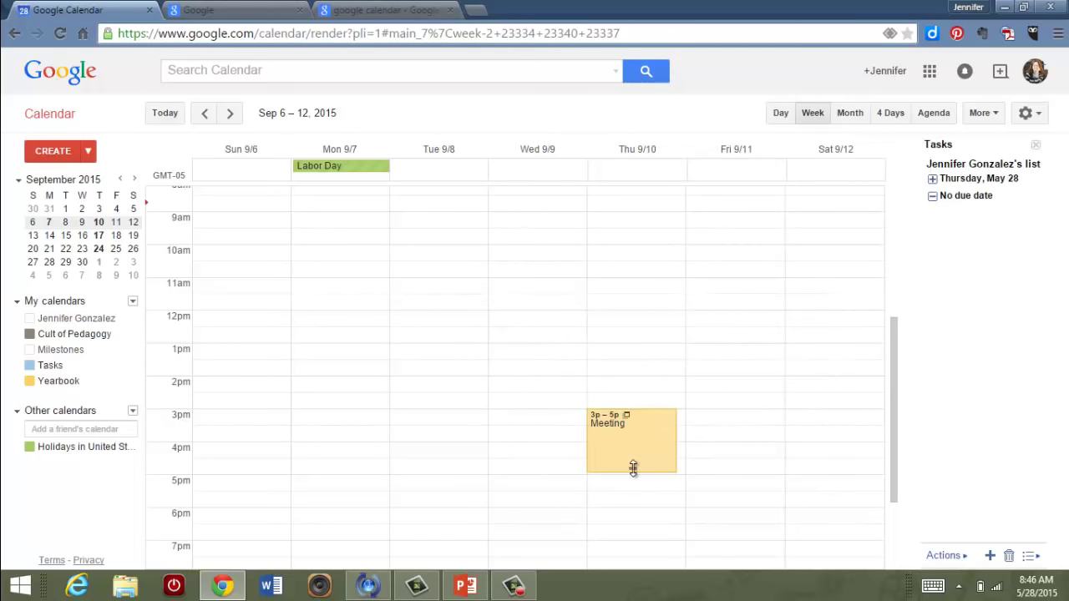
Try to extend the end time of the recurring September 10 meeting and cancel the change
left_click_drag(633, 468, 628, 499)
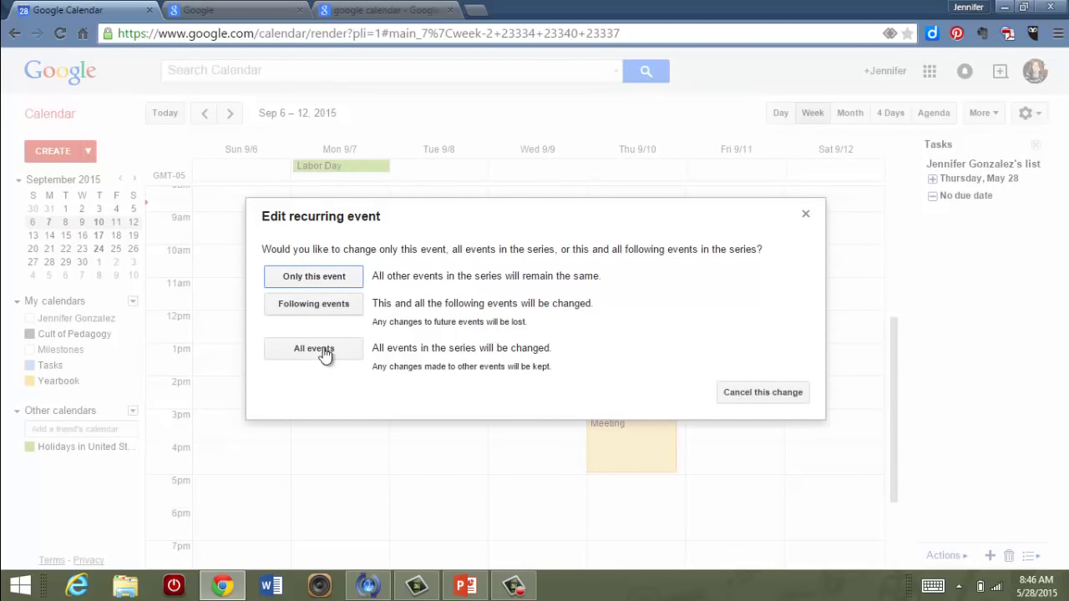
left_click(749, 395)
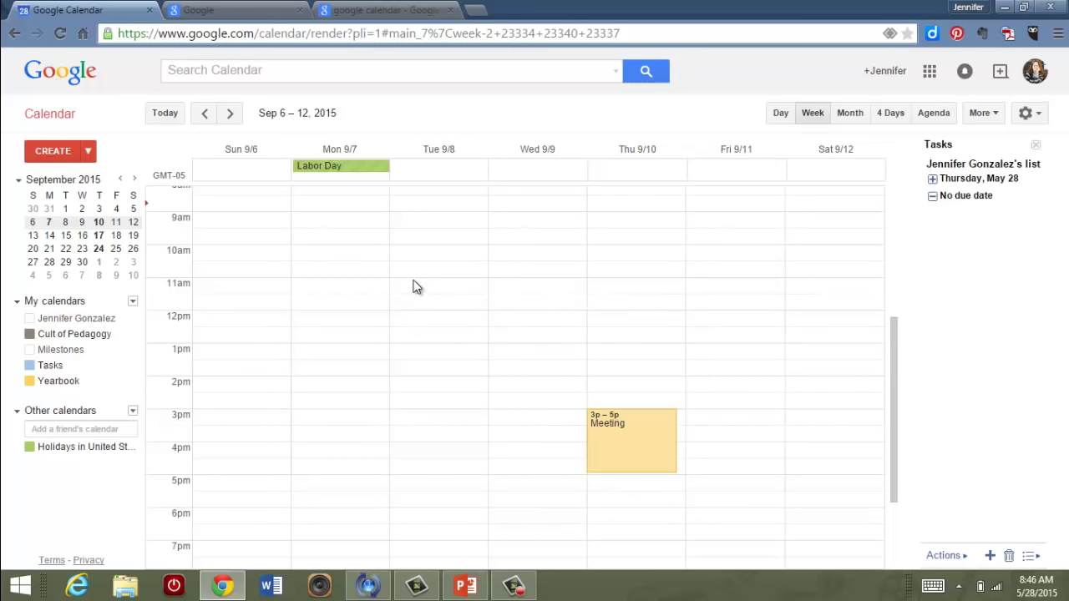
Start a Sports Section Due event on Tuesday, September 8, 2015, in the Yearbook calendar and open its full details
left_click(444, 263)
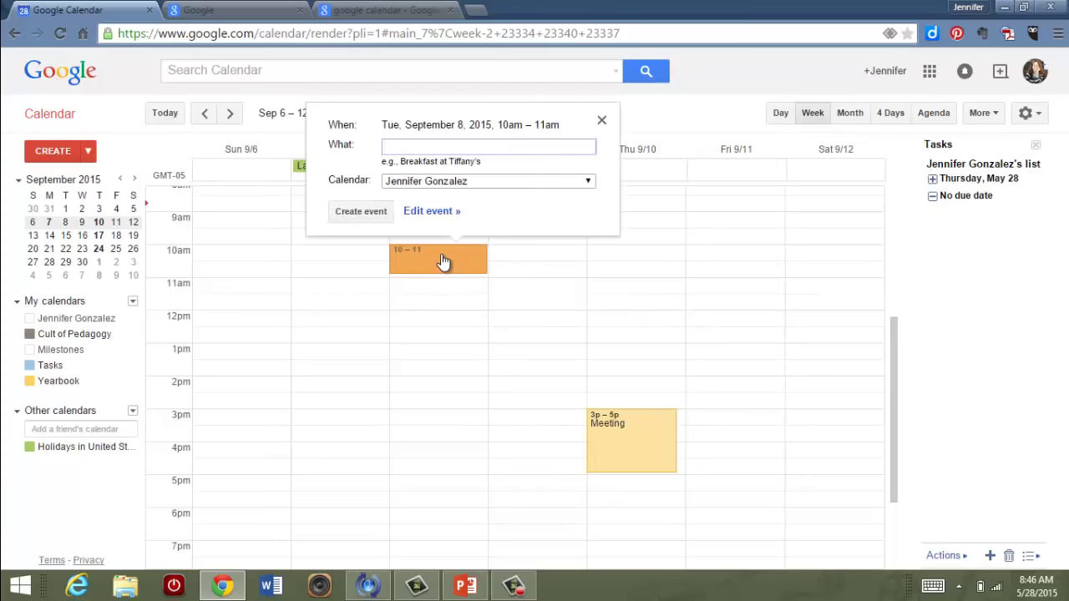
type("Sports Section Due")
left_click(546, 181)
left_click(443, 234)
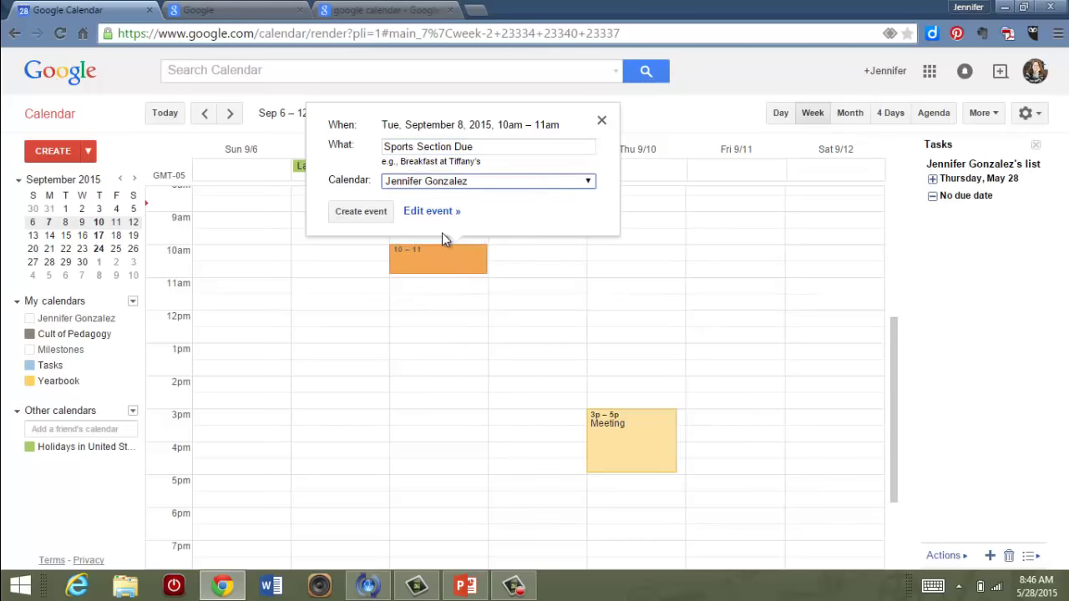
left_click(433, 210)
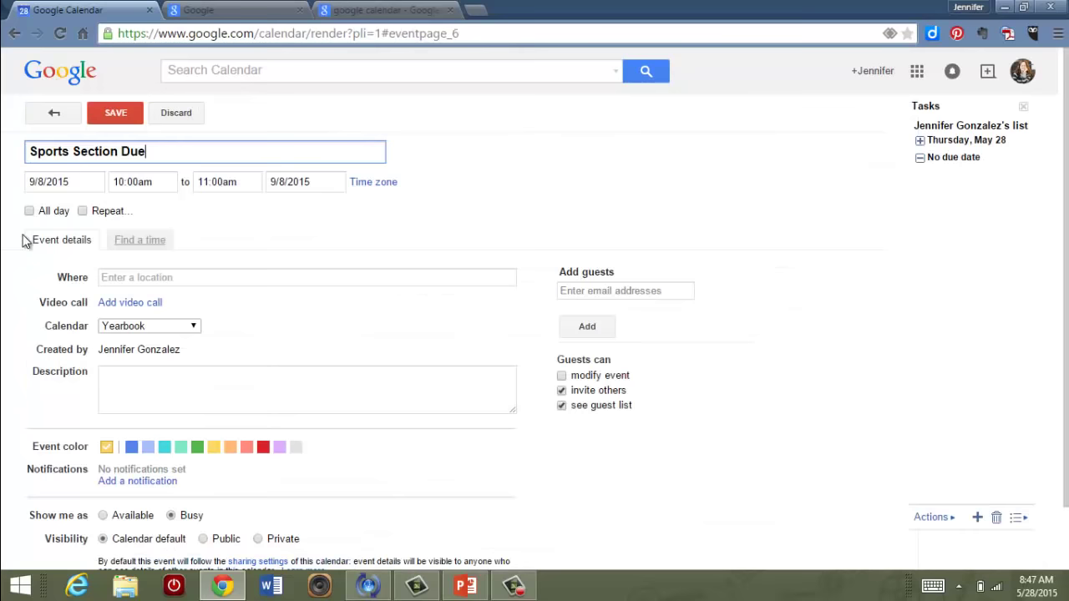
Make the Sports Section Due event last all day and save it
left_click(30, 211)
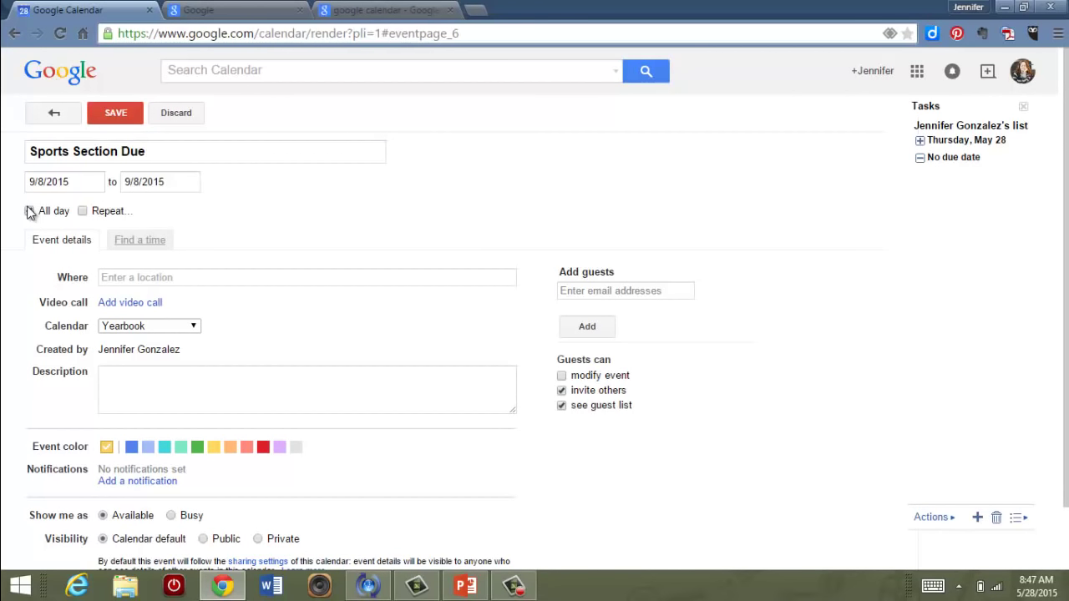
left_click(97, 115)
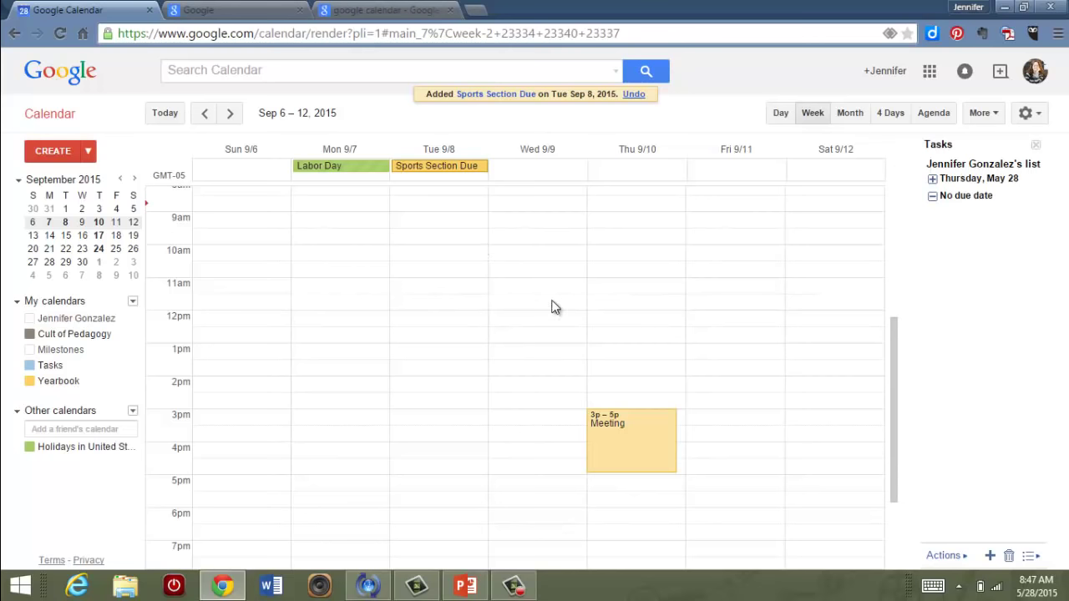
left_click(485, 298)
left_click(605, 154)
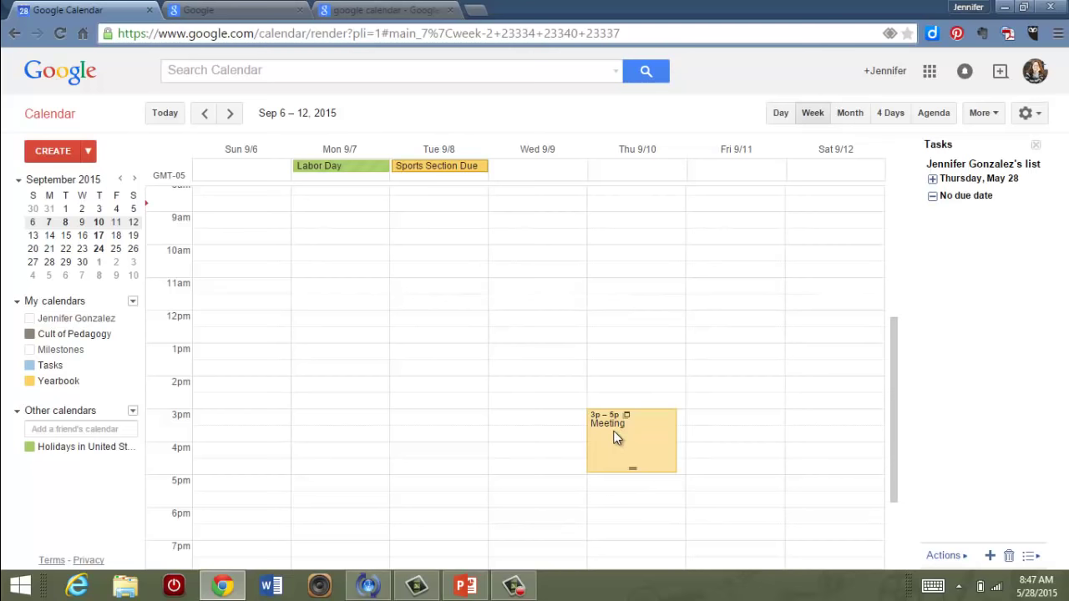
Create a Meet with Vendor event on Friday, September 11, 1pm – 2pm, in the Yearbook calendar
left_click(723, 361)
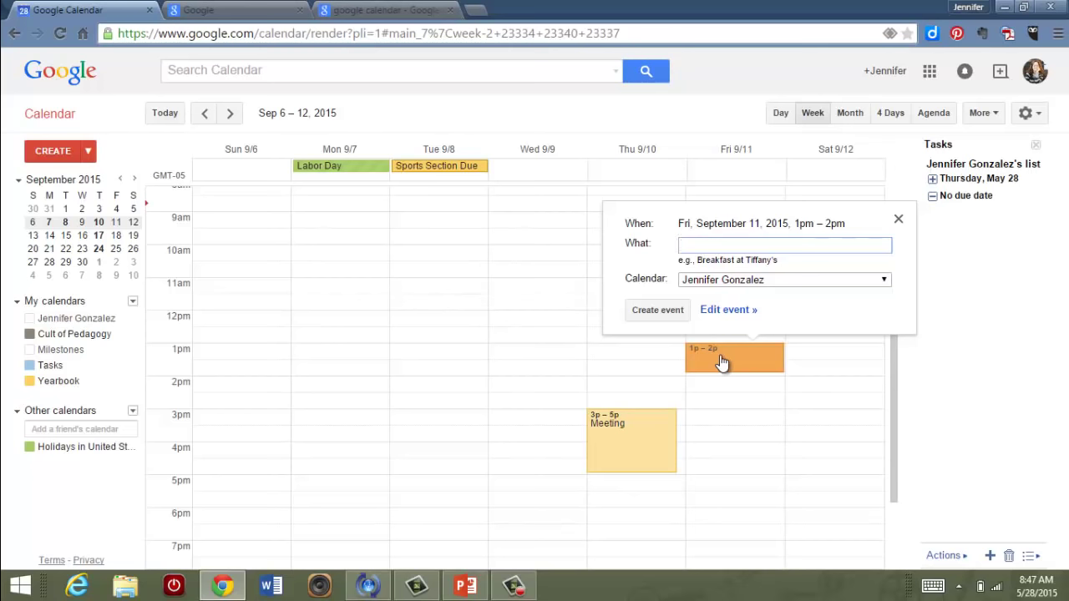
type("Meet with Vendor")
left_click(867, 284)
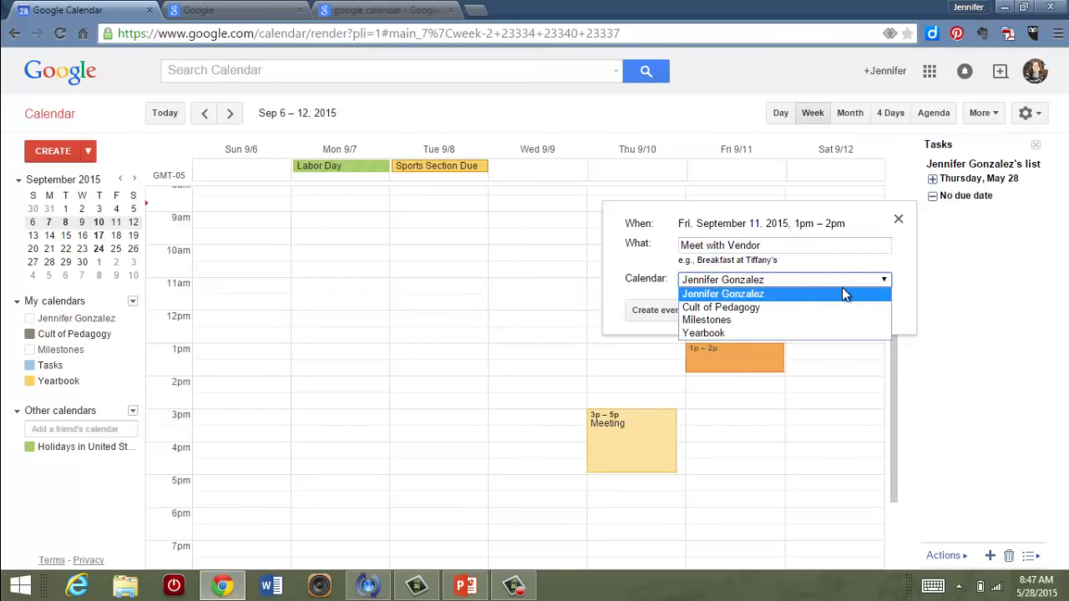
left_click(735, 332)
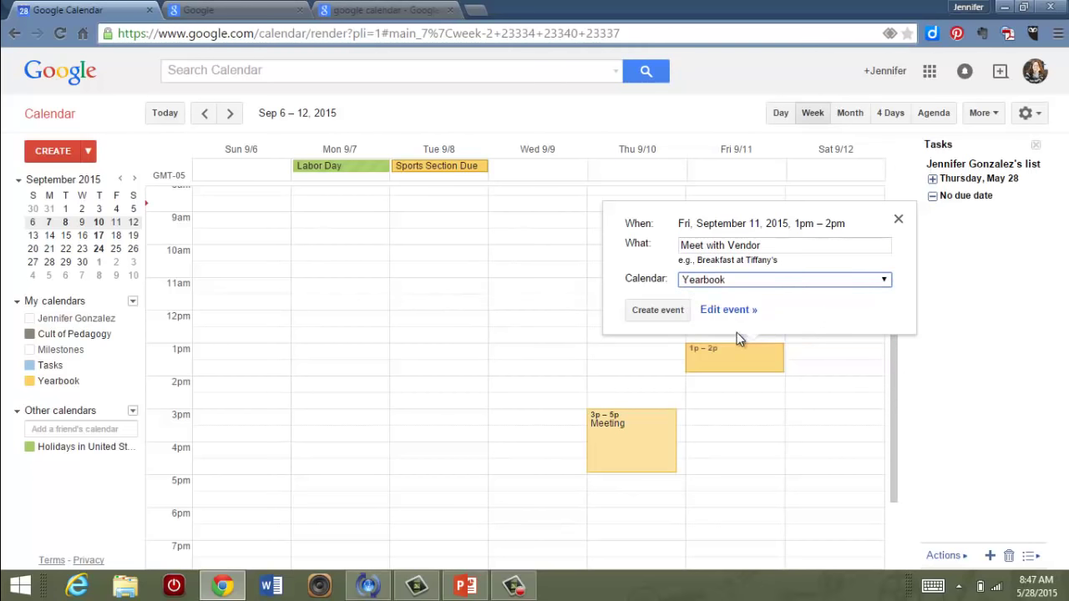
left_click(656, 314)
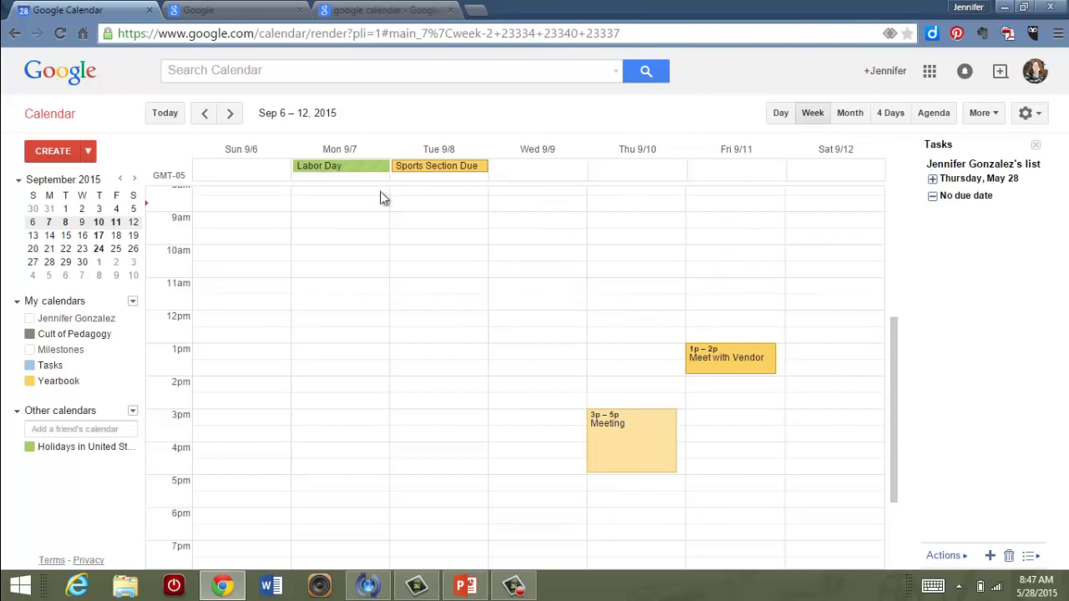
Hide the Yearbook and United States holidays calendars and show them again, and switch the Milestones calendar on and off
left_click(55, 386)
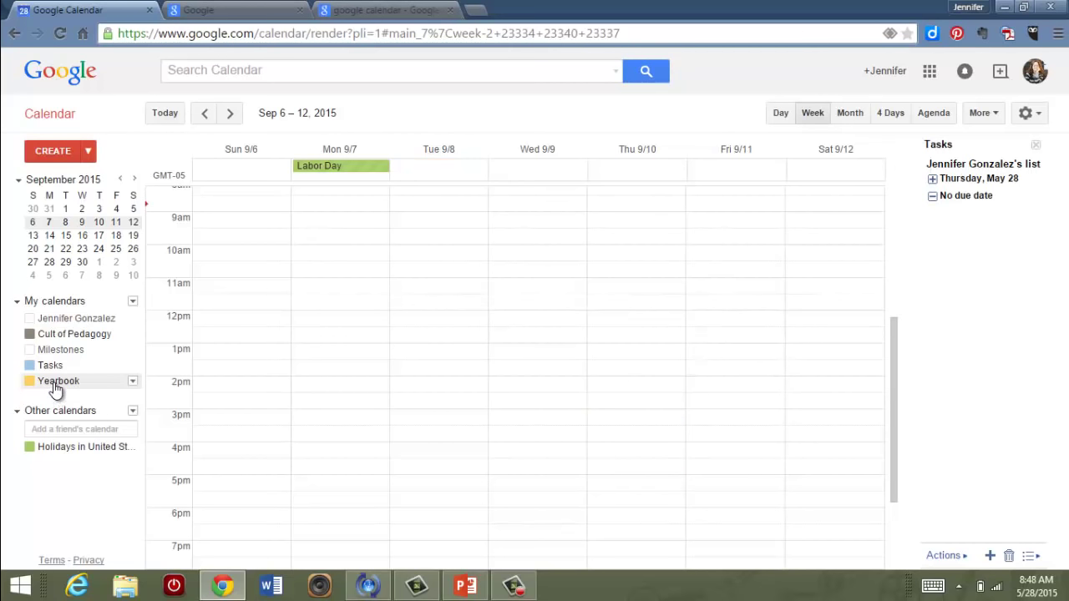
left_click(66, 451)
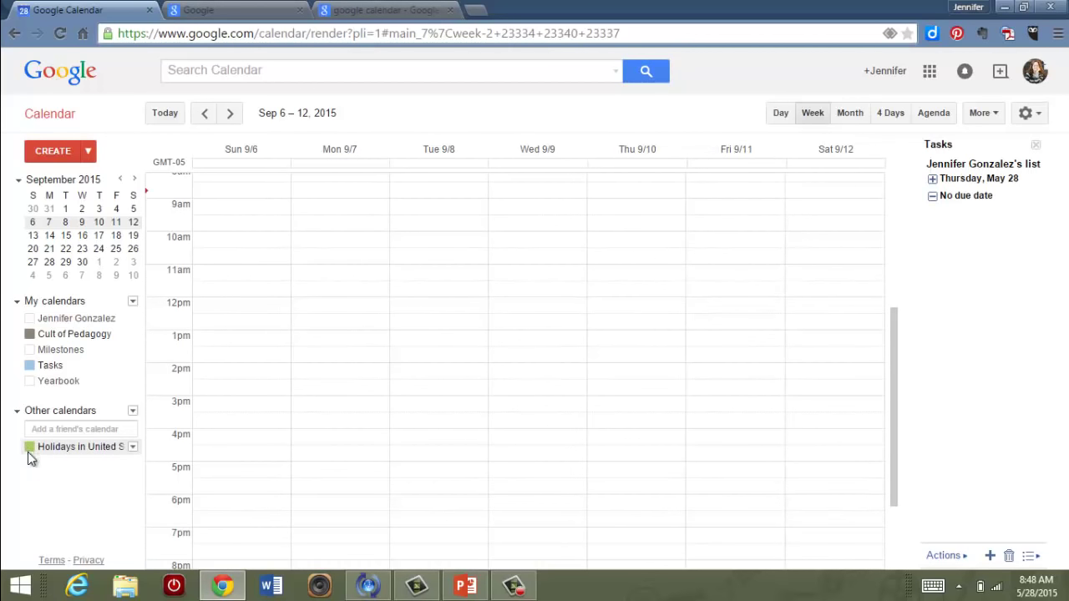
left_click(69, 449)
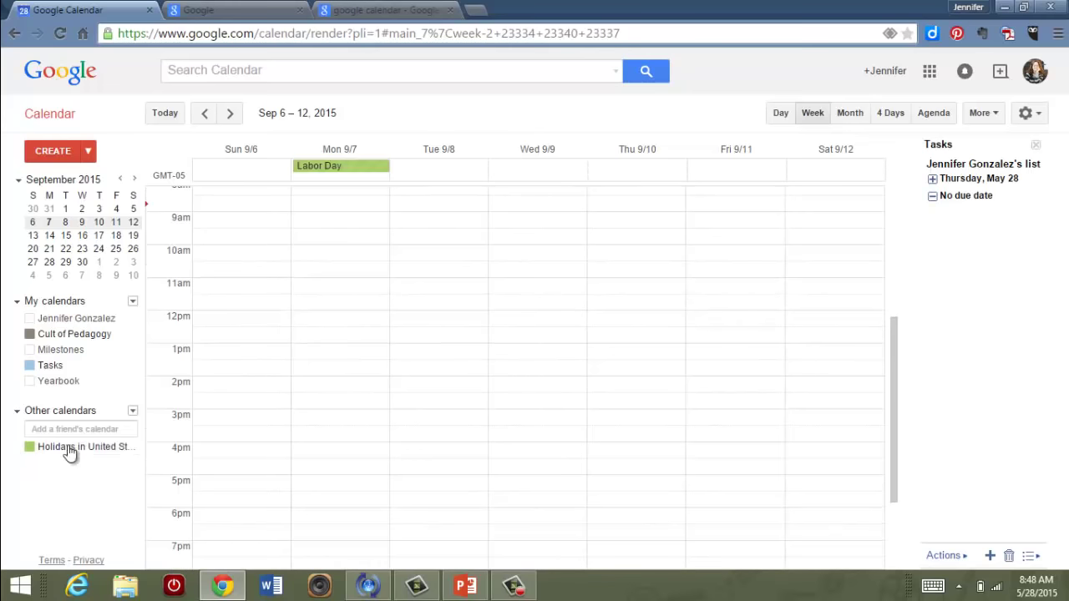
left_click(54, 381)
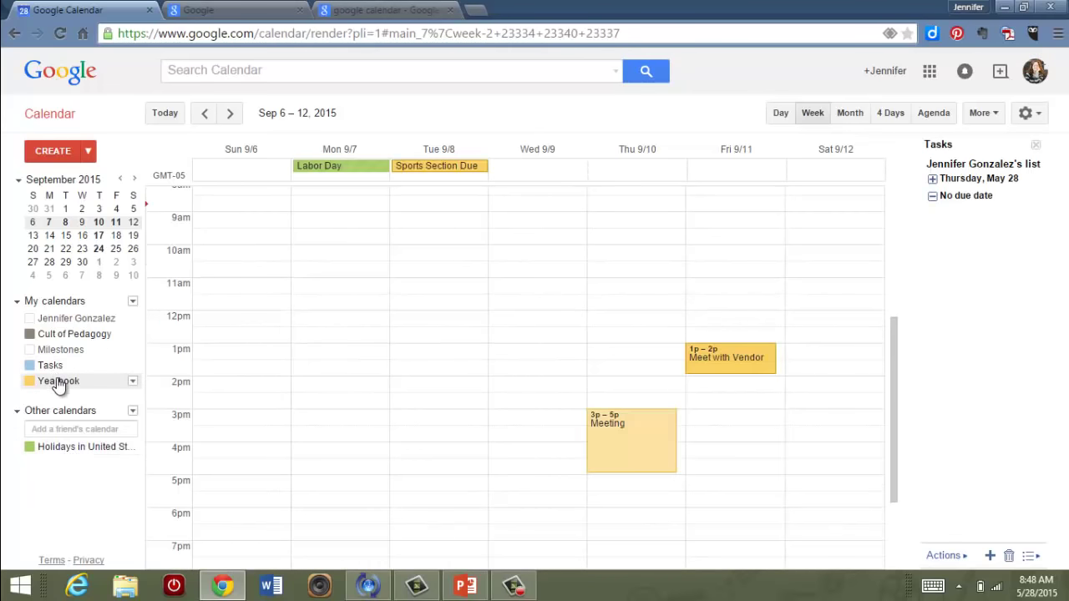
left_click(100, 352)
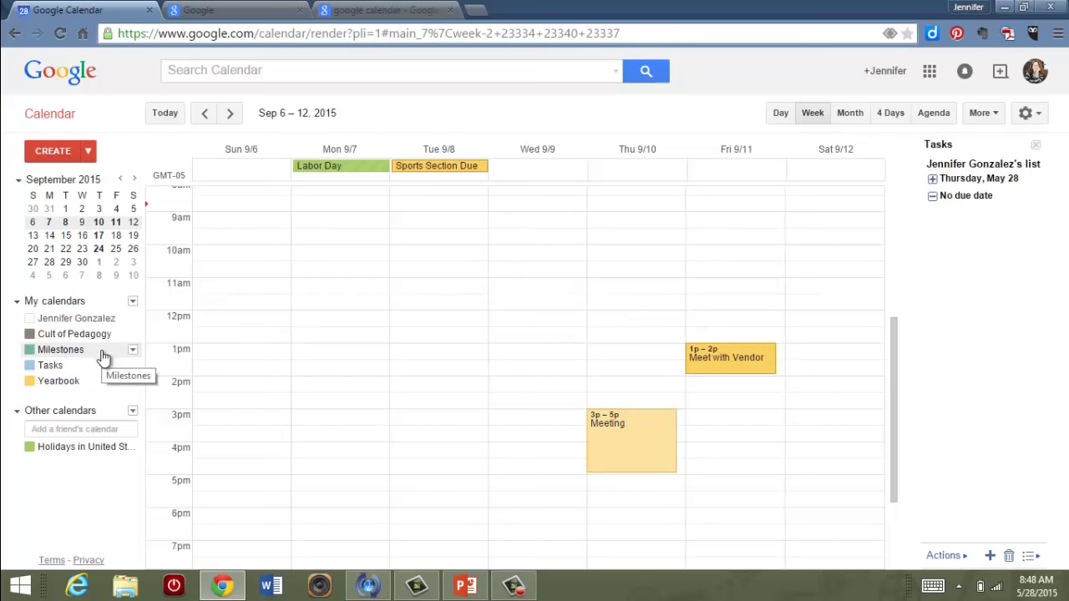
left_click(98, 350)
Show the personal and Milestones calendars, and add an all-day New Post event on Wednesday, September 9, to the Cult of Pedagogy calendar
left_click(93, 325)
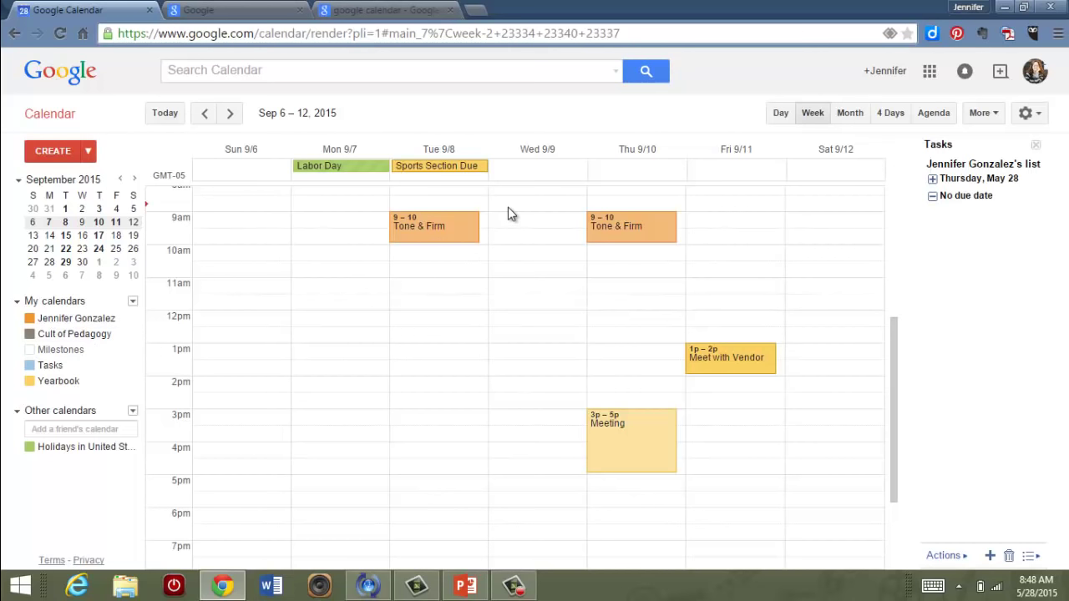
left_click(532, 165)
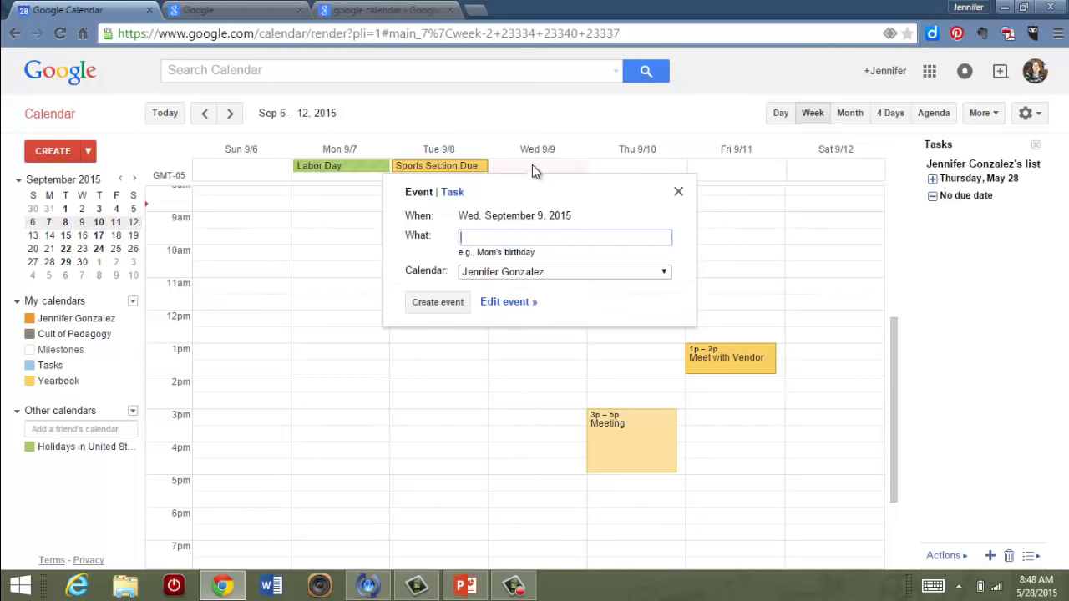
type("New Post")
left_click(664, 274)
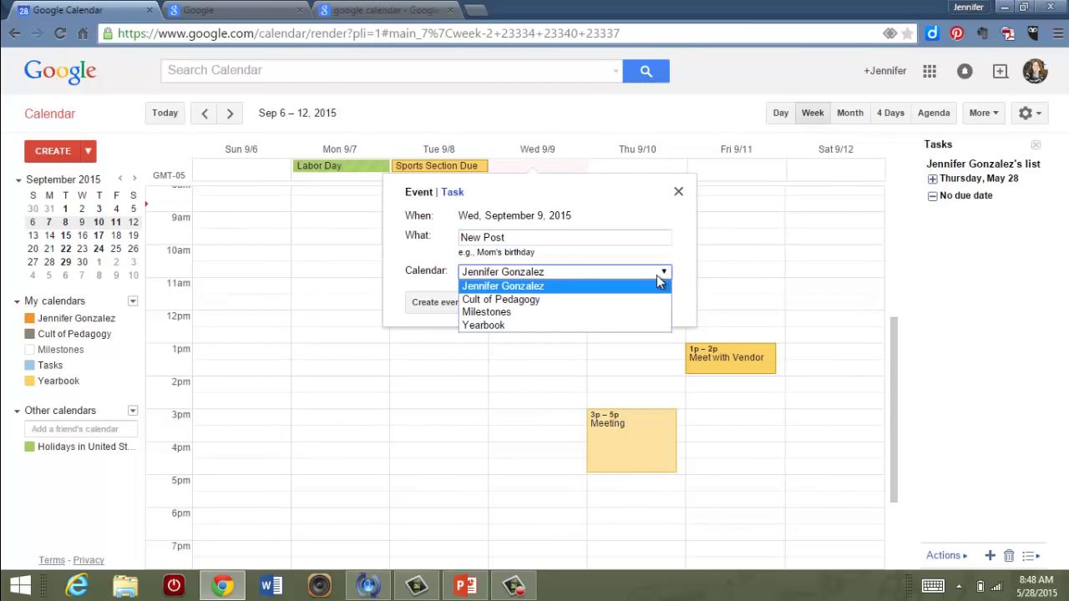
left_click(596, 298)
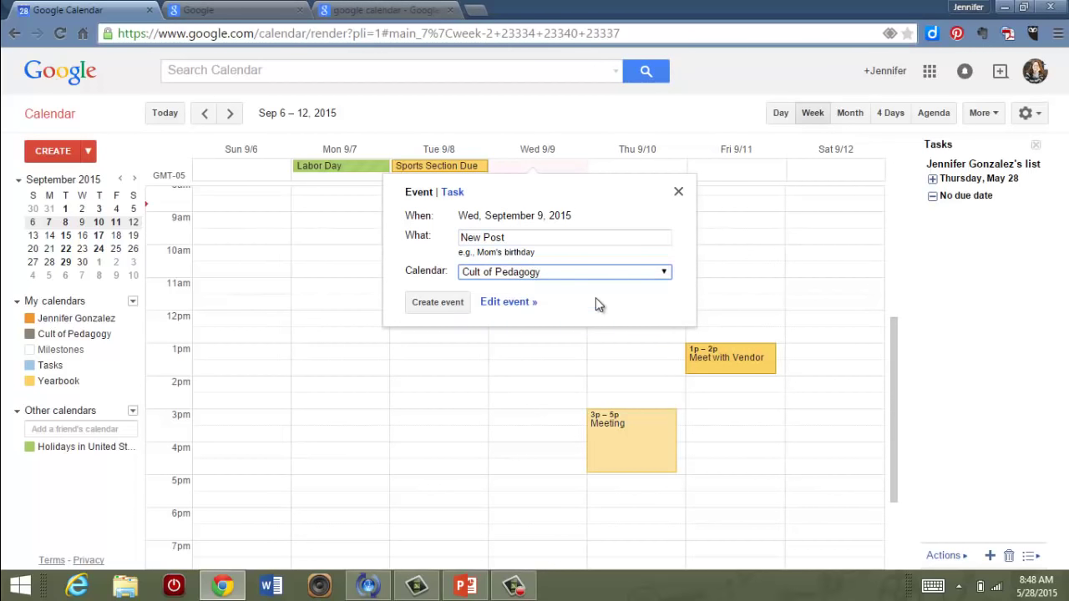
left_click(435, 303)
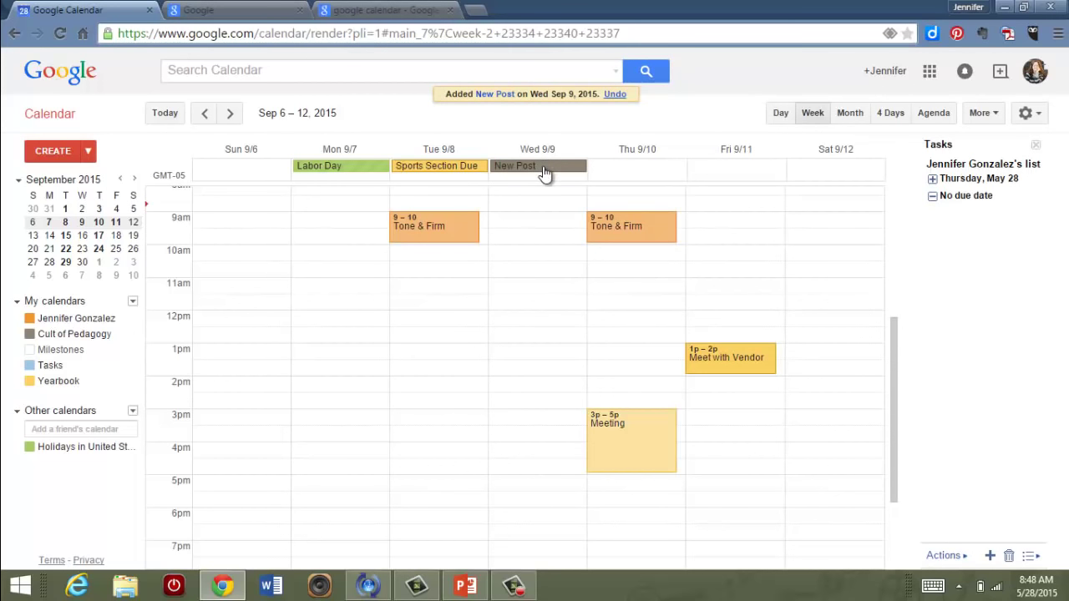
left_click(56, 355)
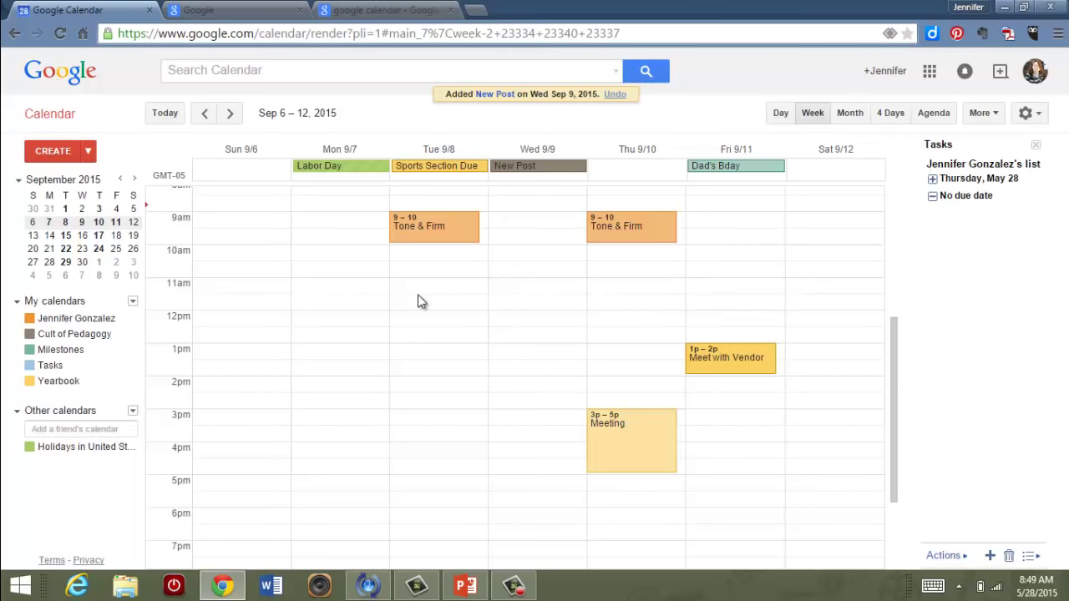
Create a Skype Call event in the Cult of Pedagogy calendar on Monday, September 7, 12pm – 1pm, and move it to Tuesday, September 8
left_click(337, 324)
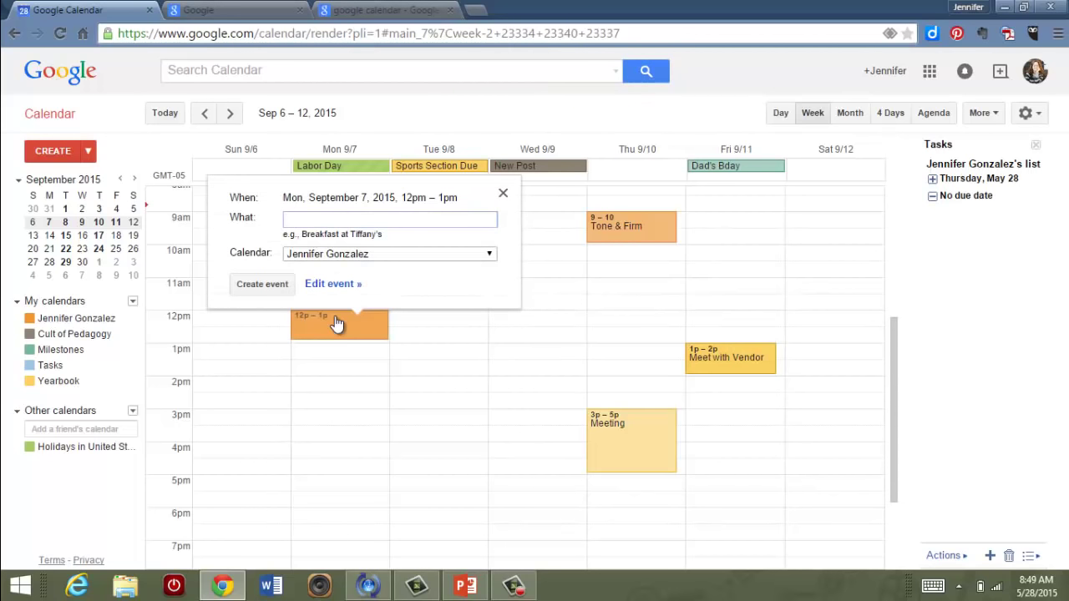
type("Skype Call")
left_click(458, 255)
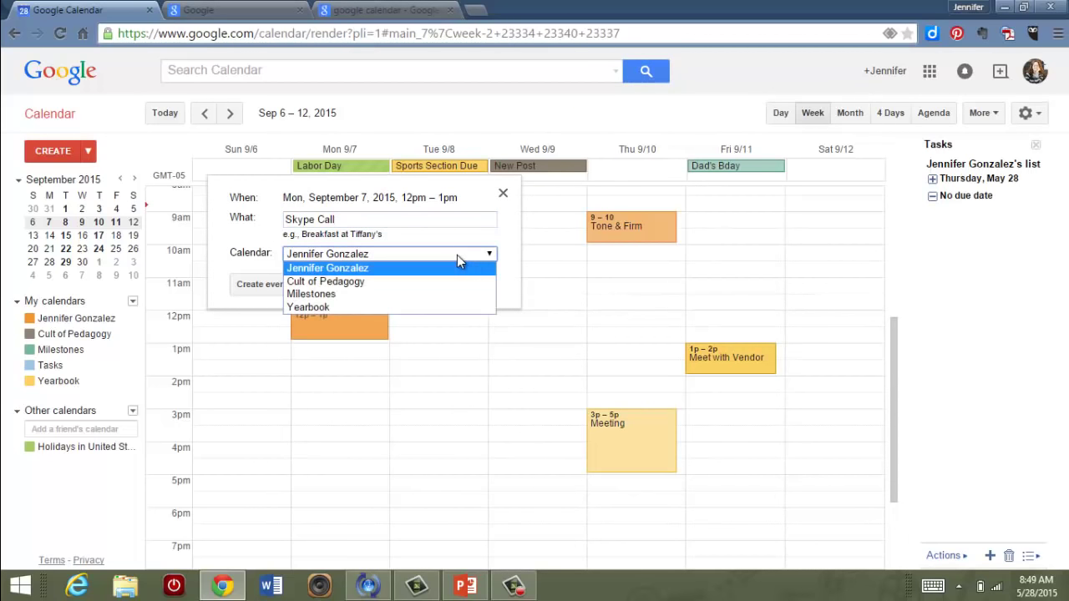
left_click(422, 282)
left_click(277, 284)
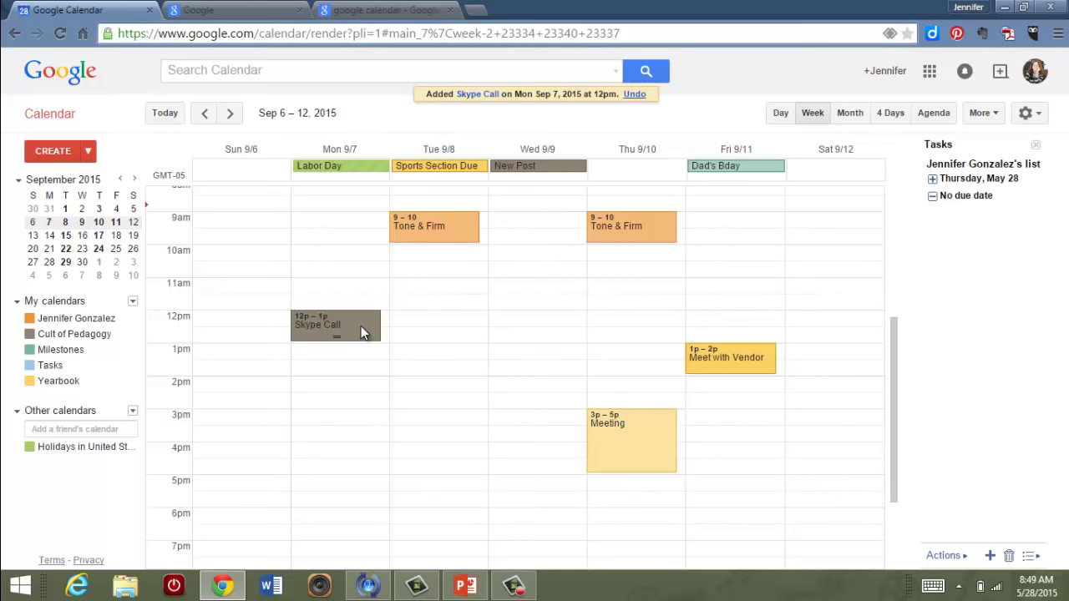
left_click_drag(362, 332, 404, 335)
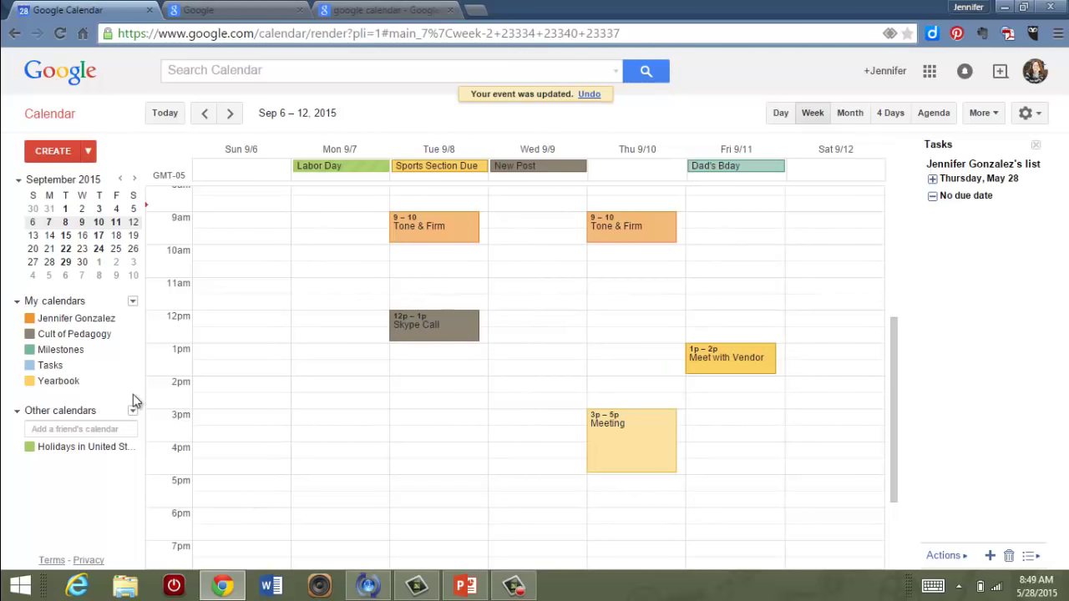
Hide the holidays, Yearbook, personal and Milestones calendars to isolate the Cult of Pedagogy events
left_click(71, 449)
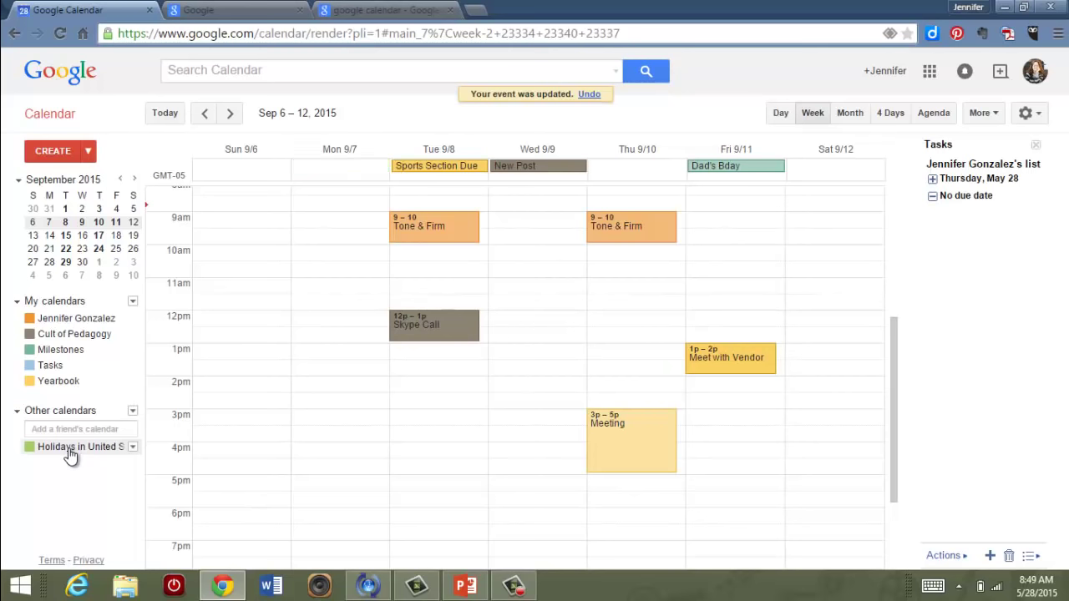
left_click(58, 381)
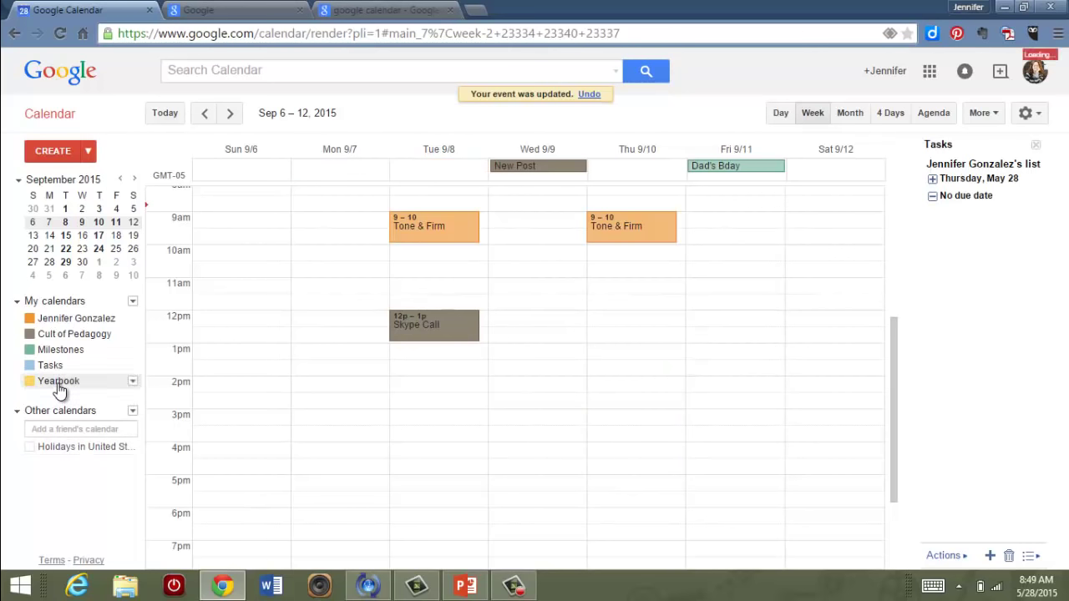
left_click(77, 319)
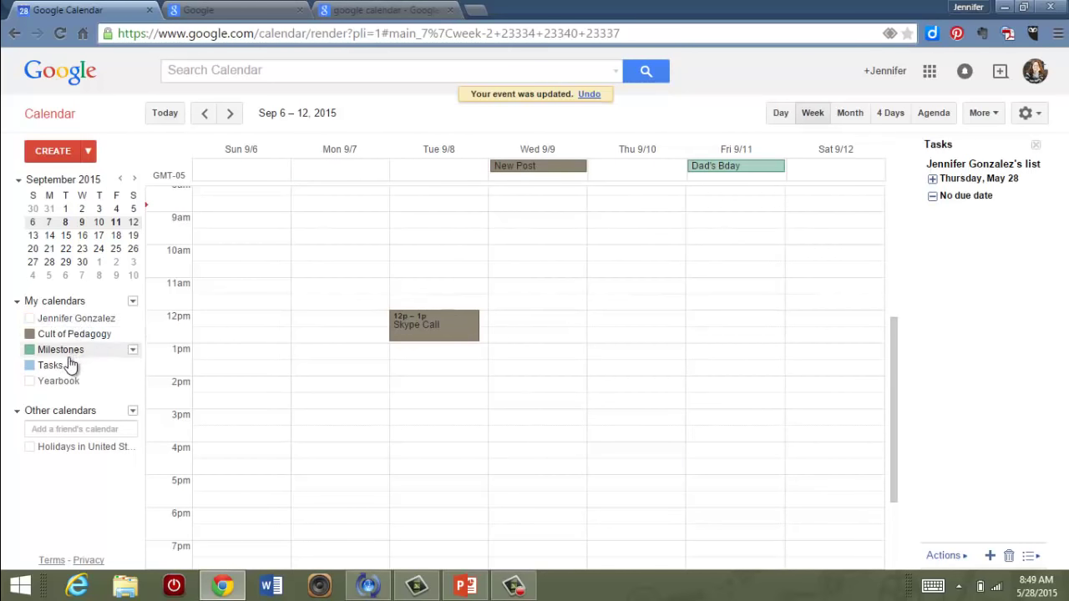
left_click(69, 351)
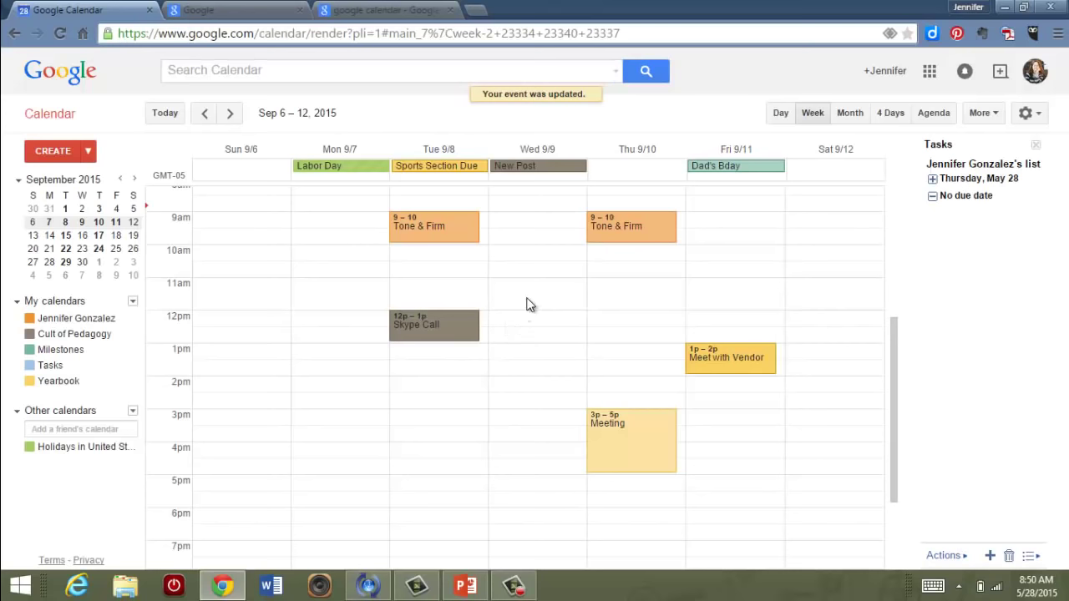
Create a Goodwill Drop task due Thursday, September 10, 2015, and close the task list
left_click(629, 171)
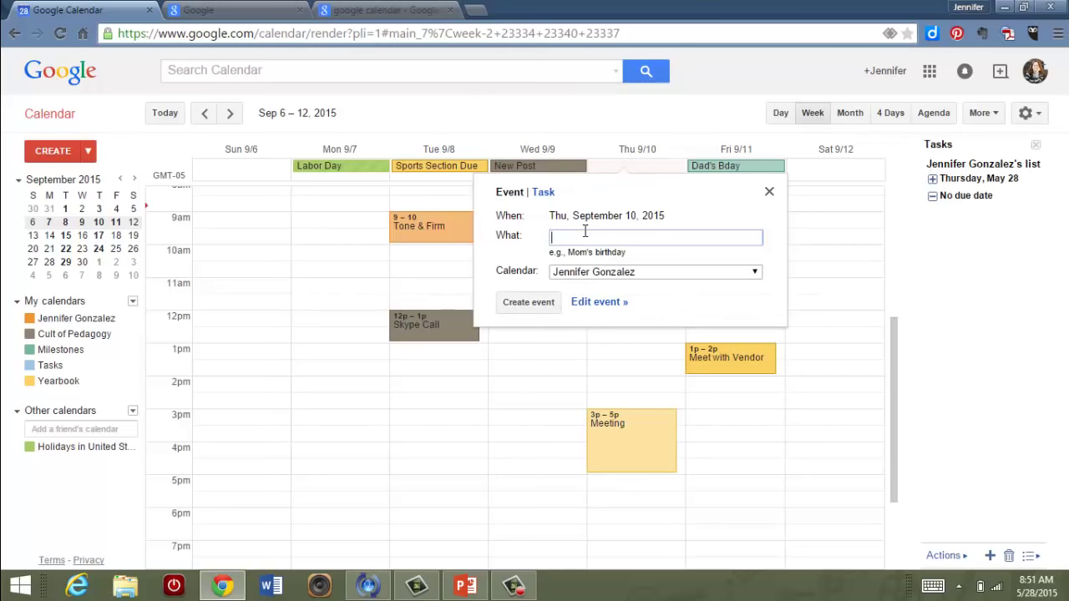
type("Goodwill Drop")
left_click(540, 192)
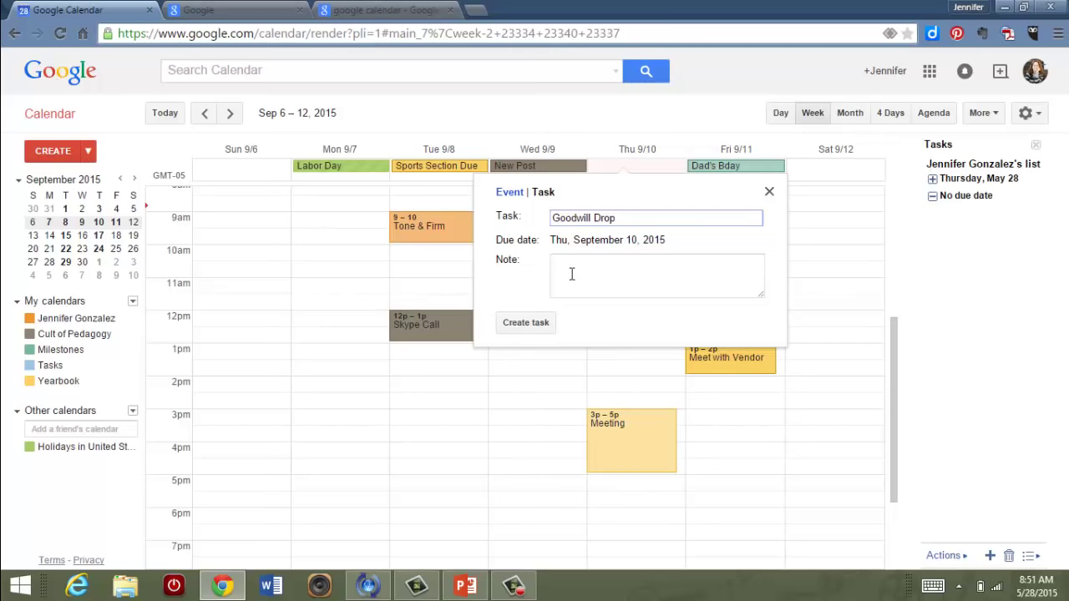
left_click(539, 324)
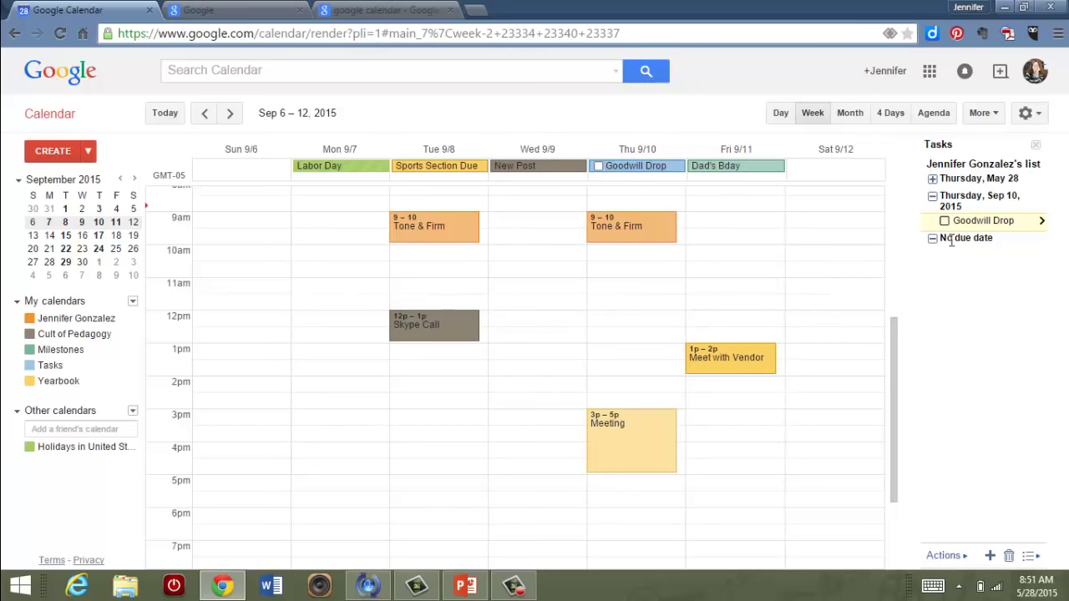
left_click(1036, 145)
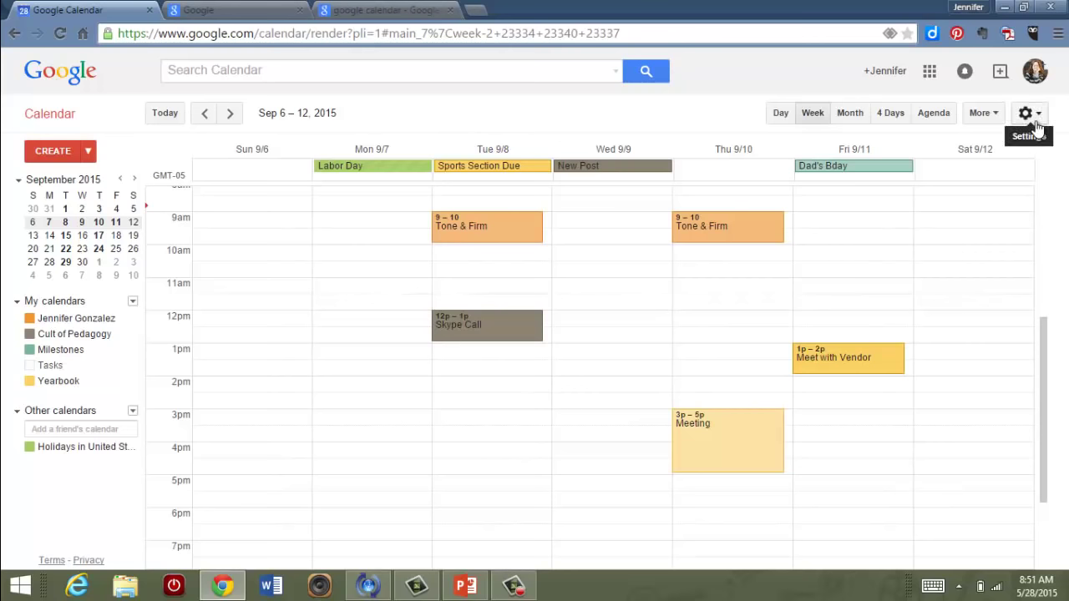
Show the Tasks calendar and move the all-day Goodwill Drop task to Friday, September 11
left_click(51, 367)
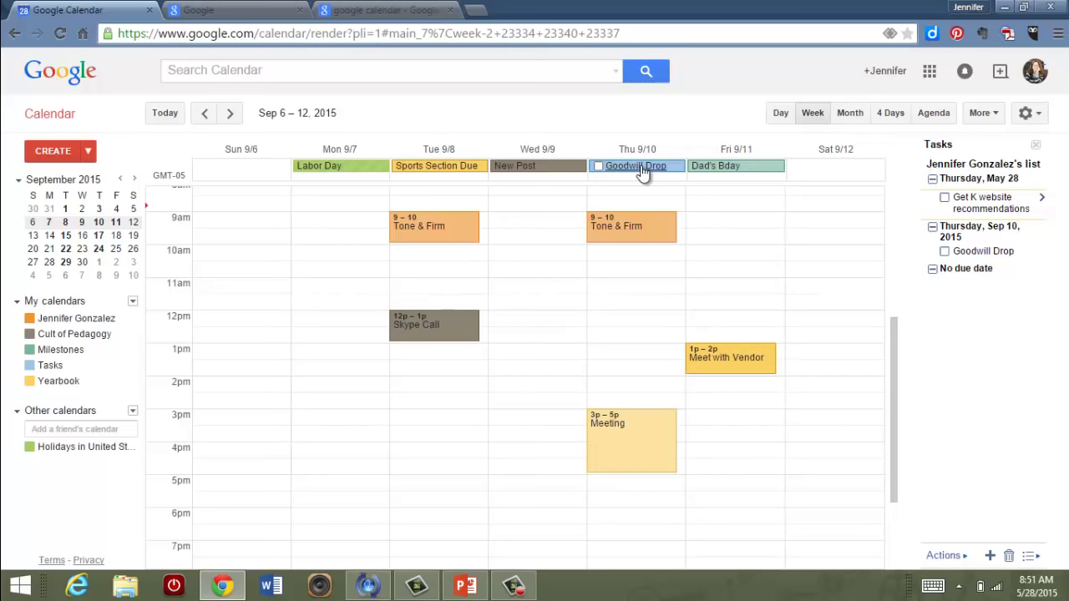
left_click_drag(643, 172, 697, 181)
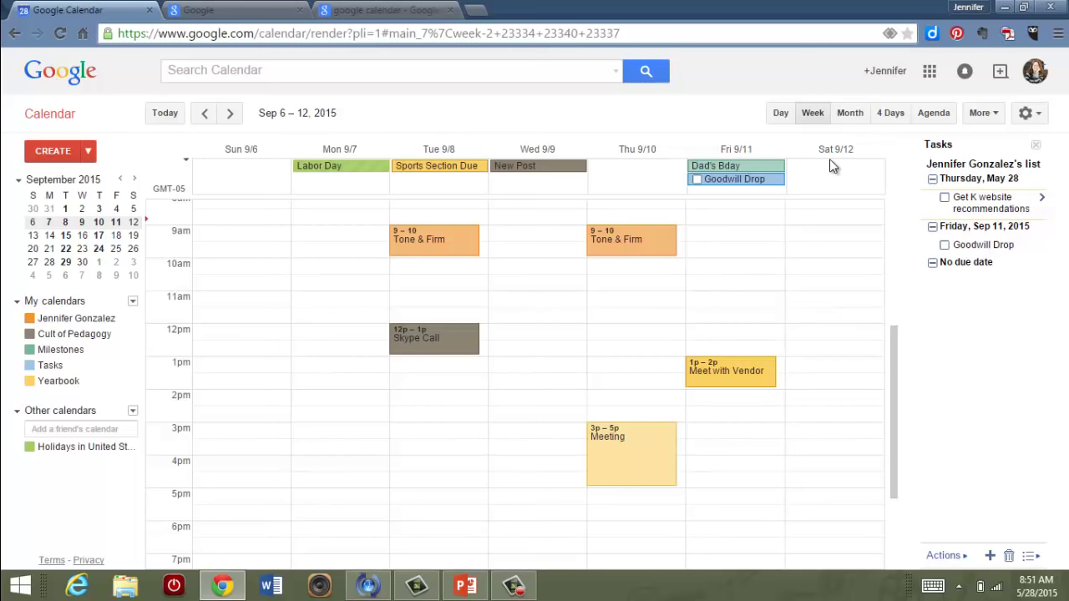
Look through the month, 4-day, day and agenda views of the calendar, and return to the week view
left_click(849, 113)
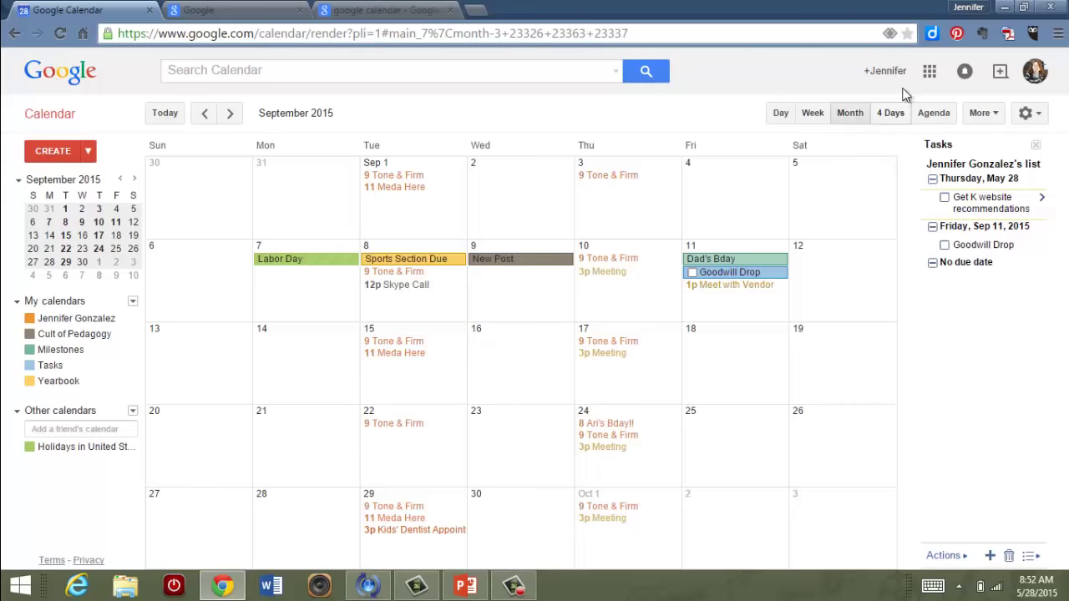
left_click(890, 115)
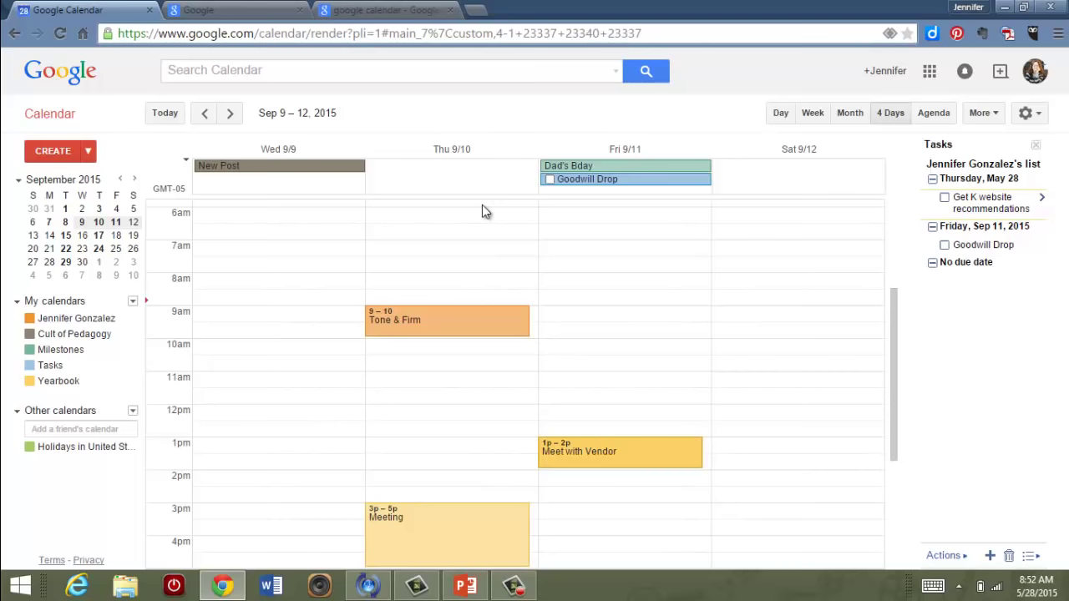
left_click(780, 117)
left_click(935, 120)
scroll(673, 279, "down", 3)
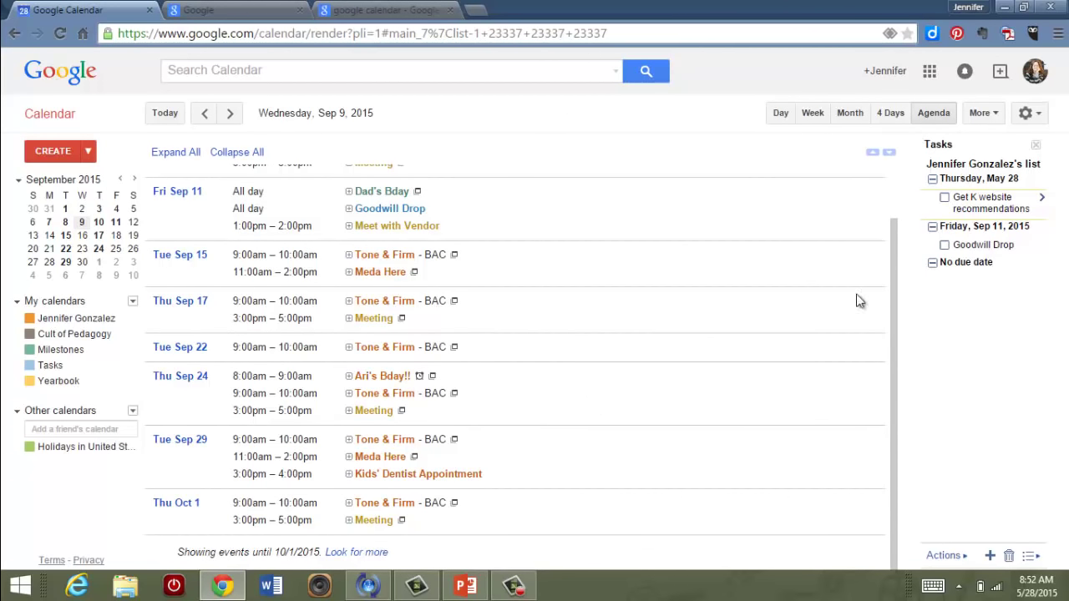
left_click(815, 113)
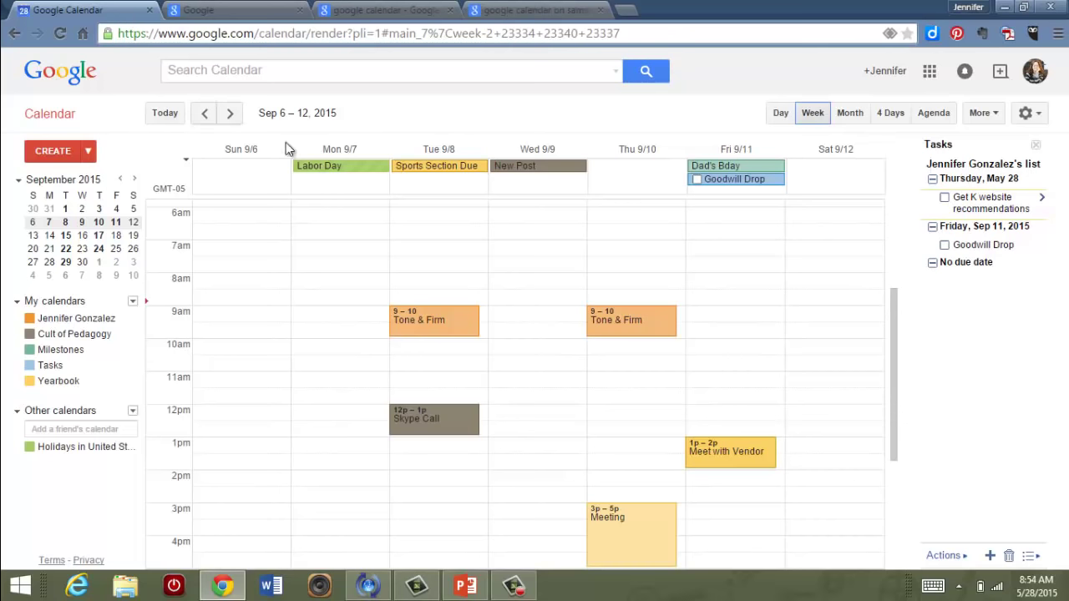
Open the all-day Dad's Bday event on Friday, September 11, for editing and add an email notification
left_click(765, 170)
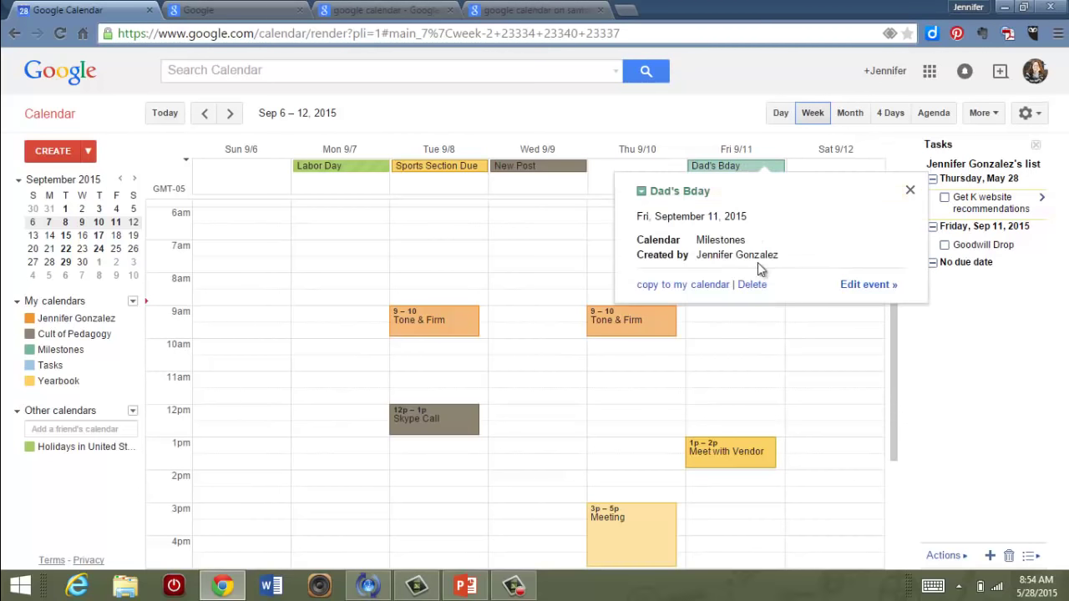
left_click(881, 289)
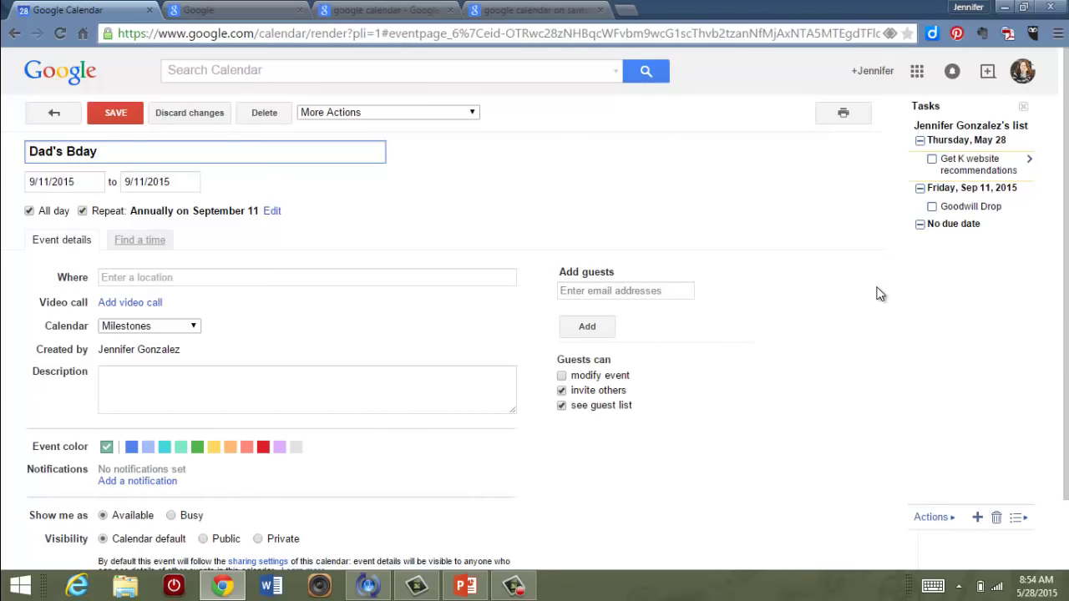
scroll(776, 289, "down", 1)
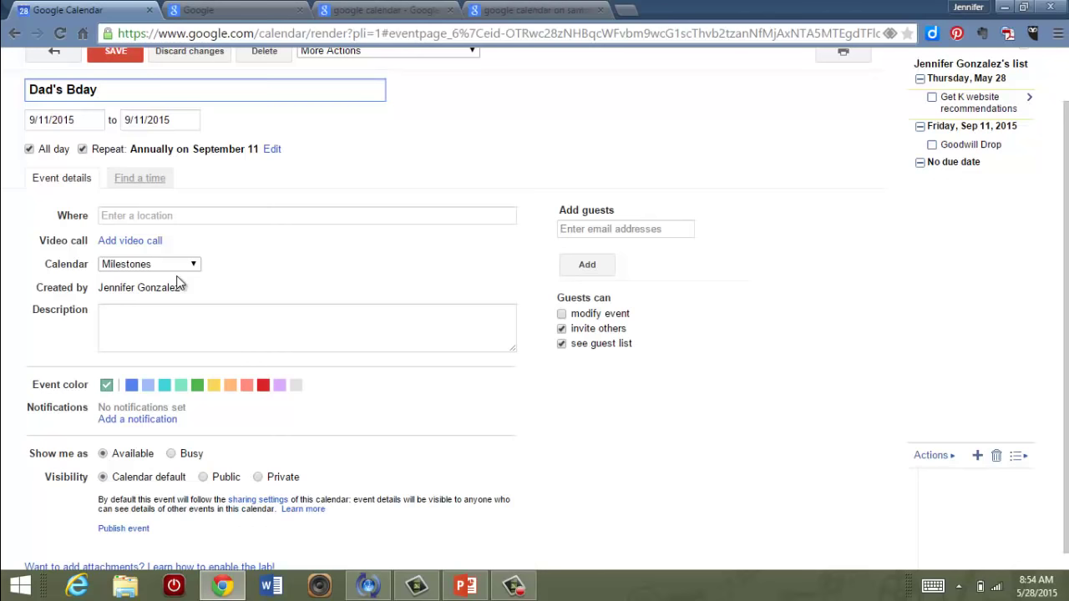
scroll(177, 284, "down", 1)
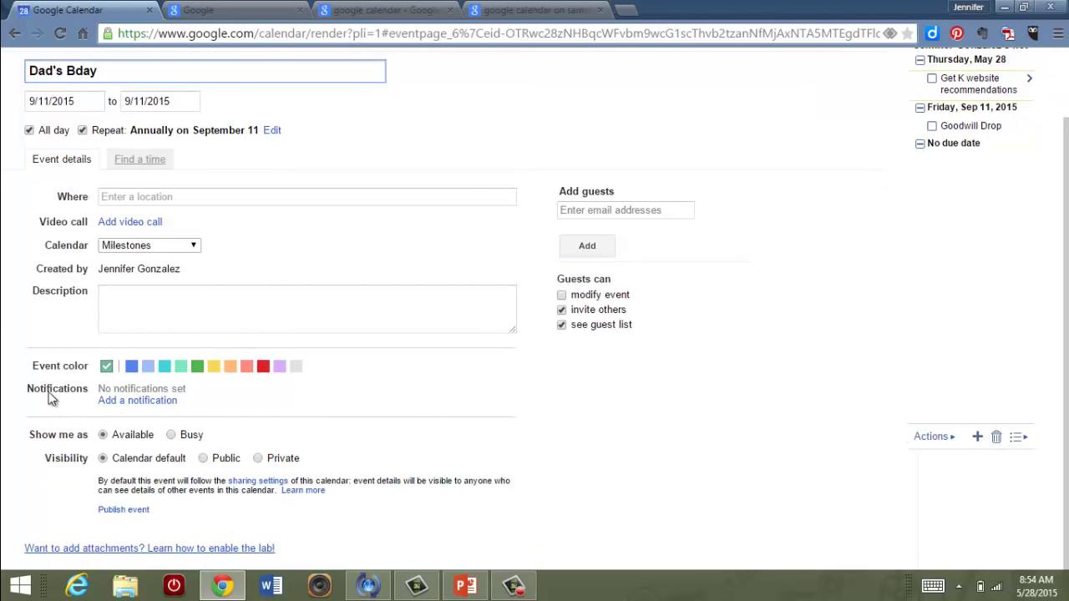
left_click(133, 403)
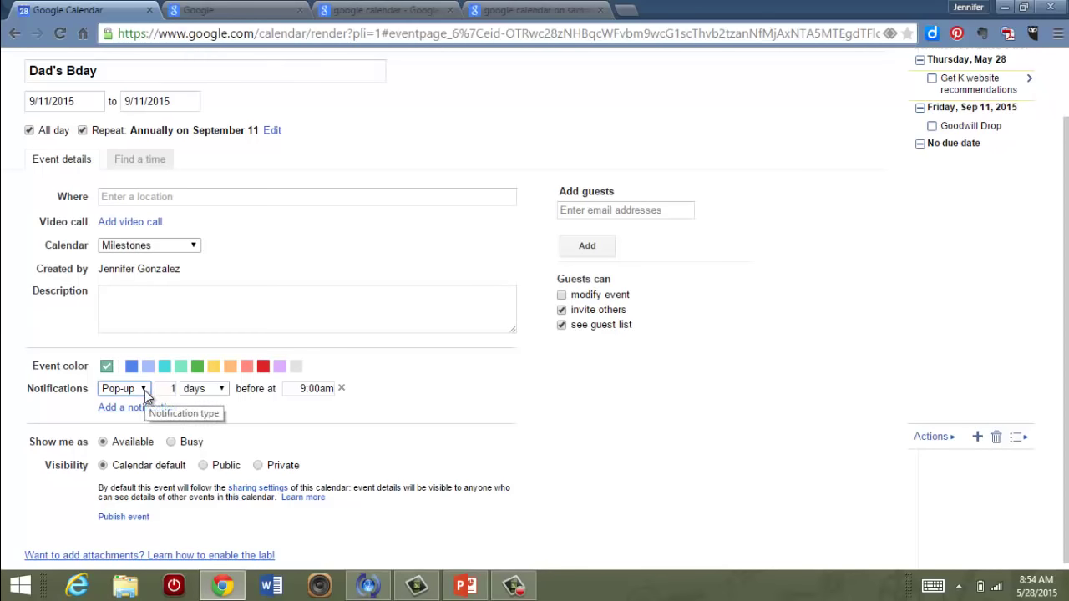
left_click(143, 390)
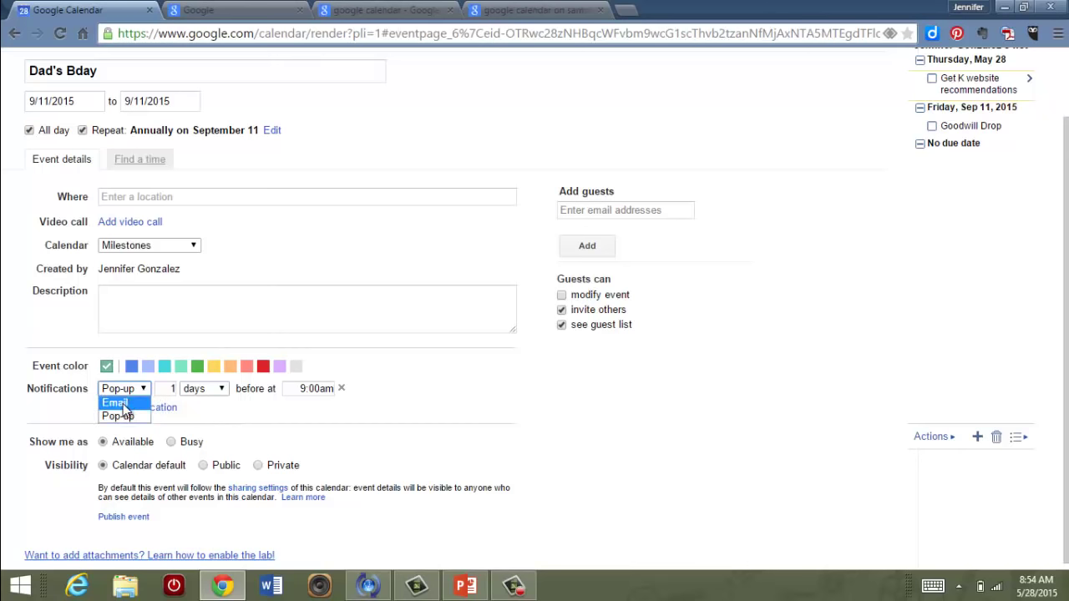
left_click(122, 404)
Set the Dad's Bday notification to 1 day before and save the change for all events in the series
left_click(175, 389)
key("BackSpace")
type("7")
scroll(348, 367, "up", 2)
left_click(114, 113)
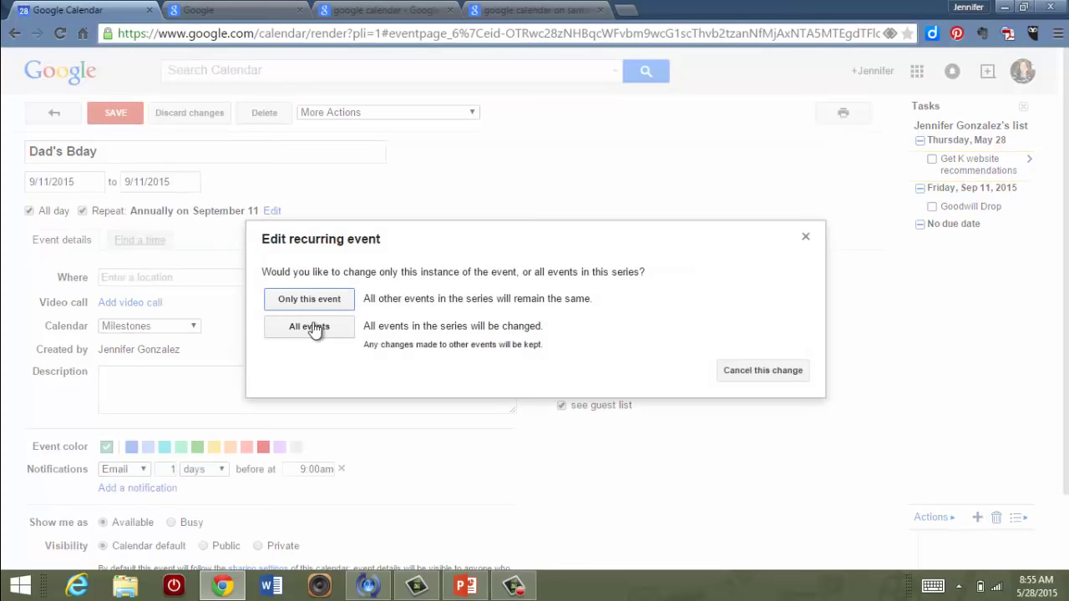
left_click(309, 326)
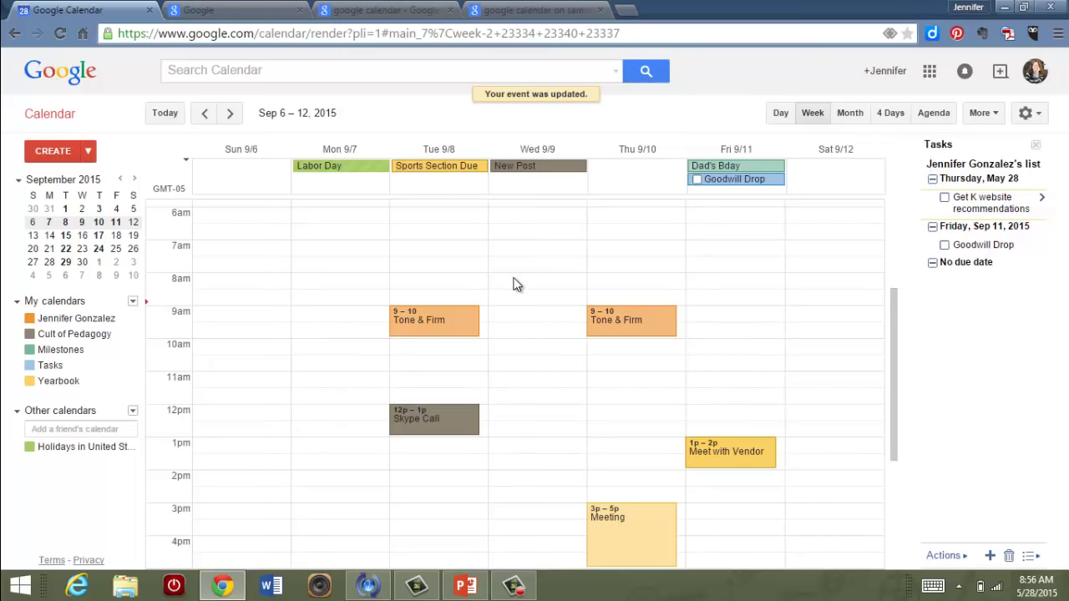
Create a Dinner Party event in the personal calendar on Friday, September 11, from 7:00pm to 10:00pm
scroll(513, 285, "down", 3)
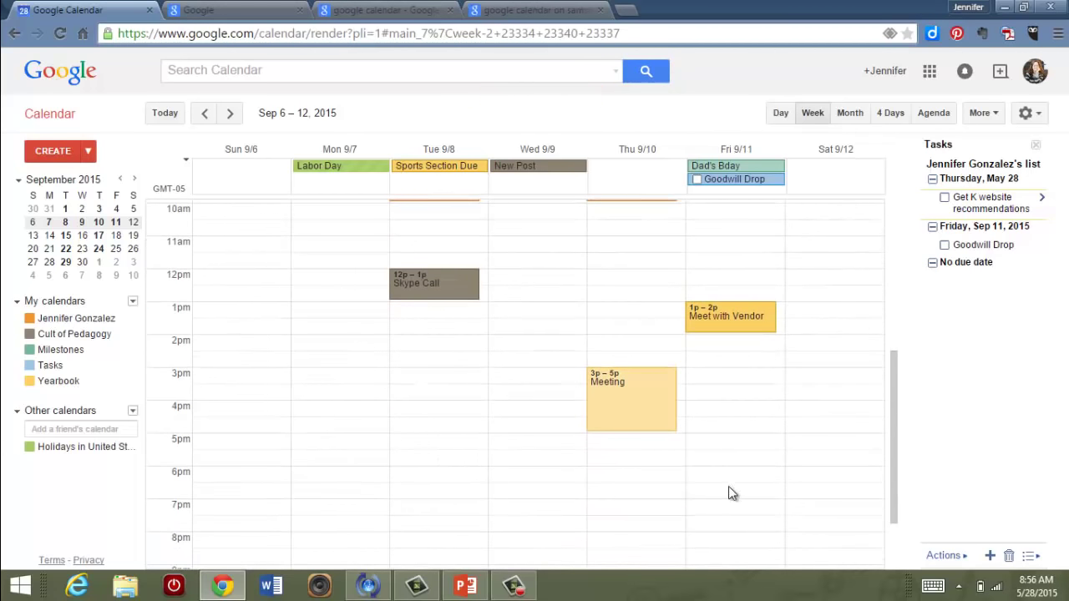
left_click(731, 514)
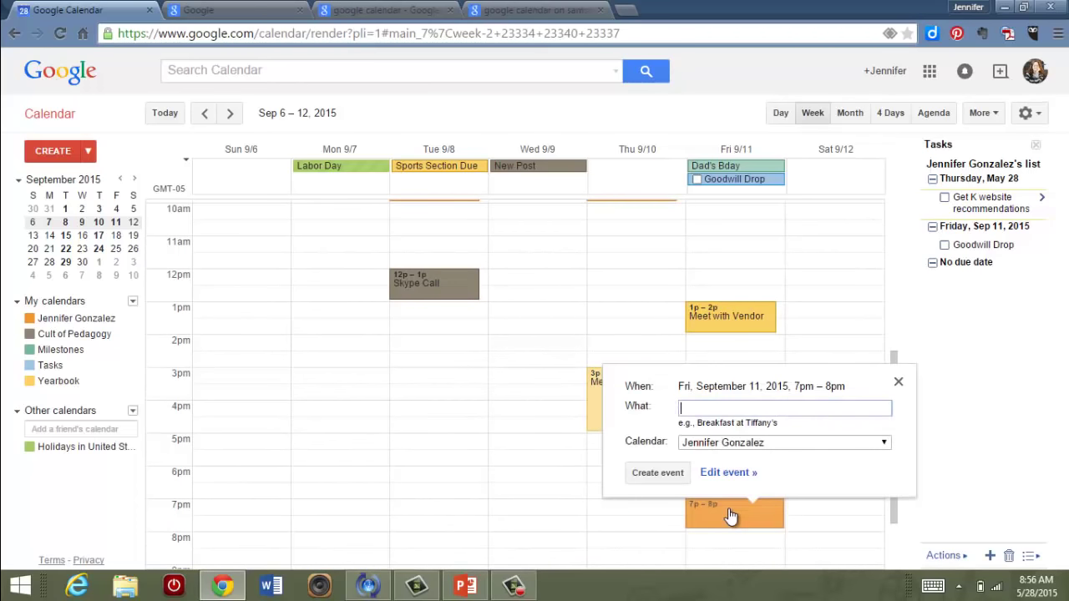
type("Dinner Party")
left_click(730, 472)
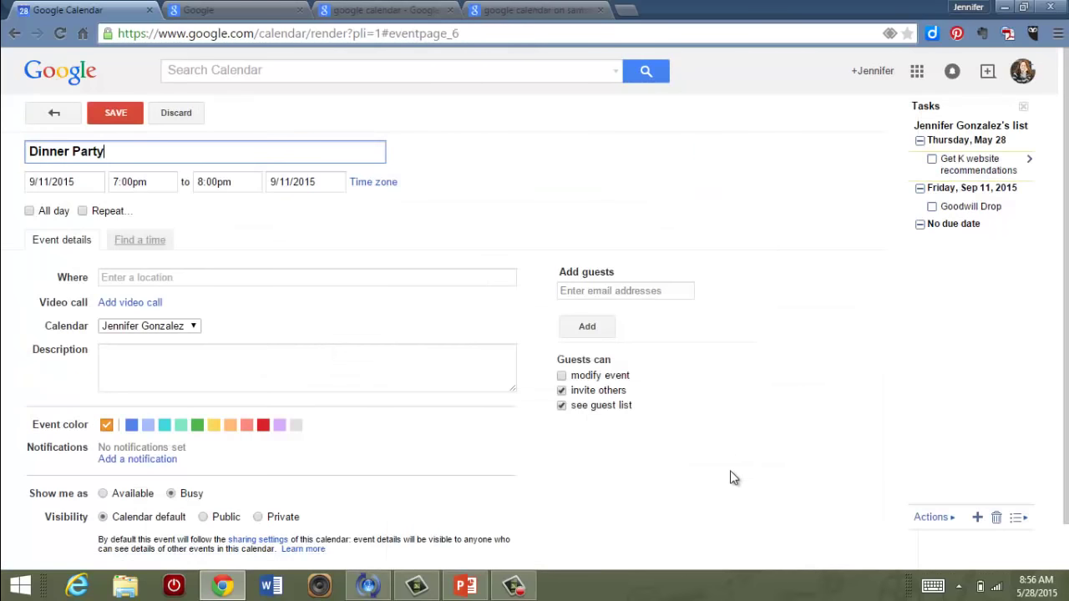
left_click(221, 183)
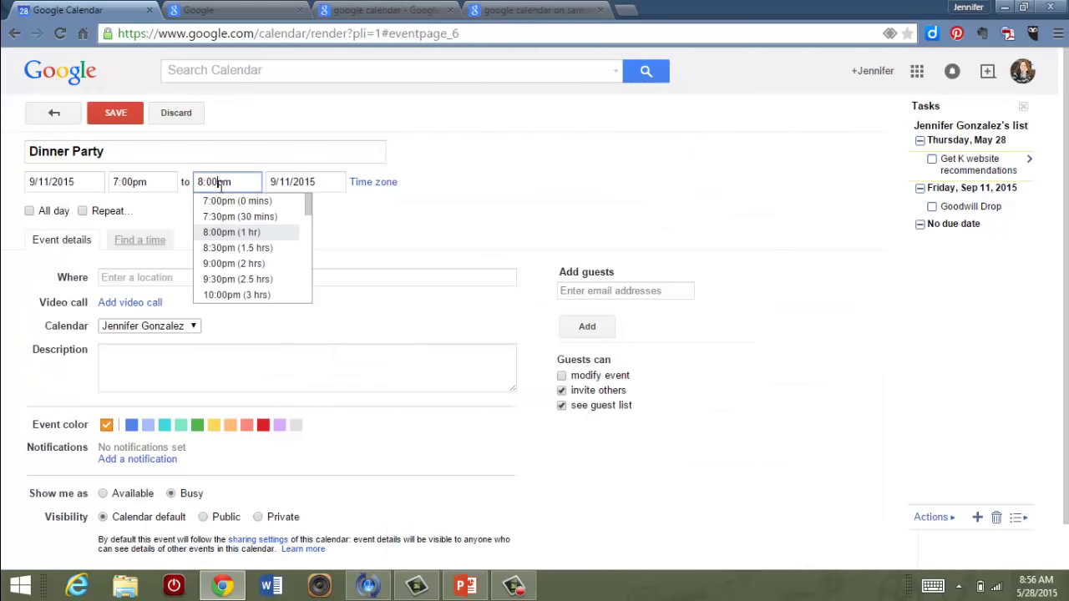
left_click(223, 294)
scroll(481, 476, "down", 1)
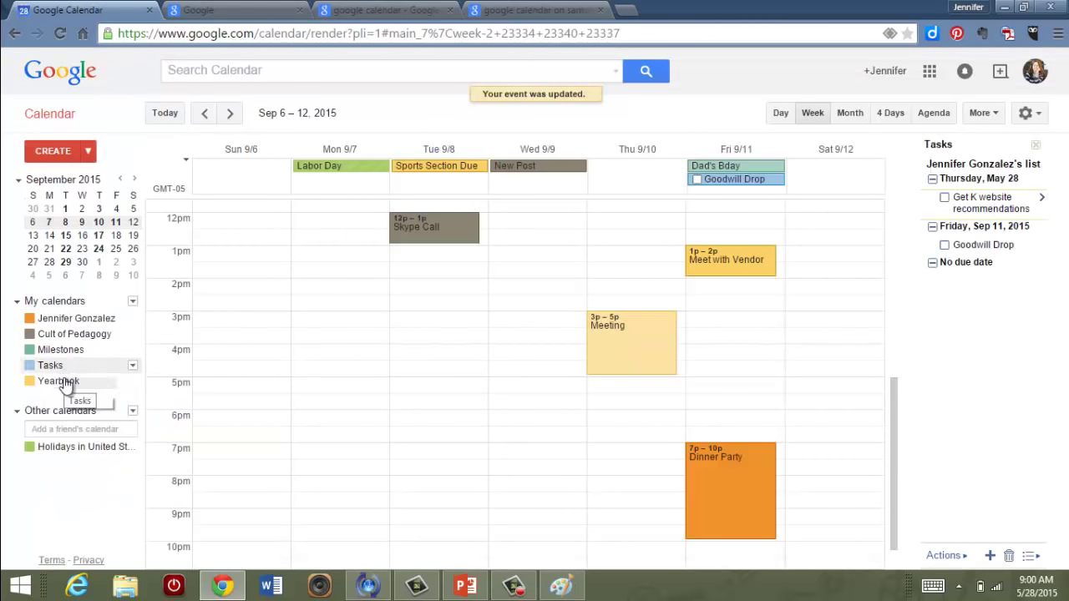
Review the sharing settings of the Yearbook calendar and return to the week view
left_click(132, 381)
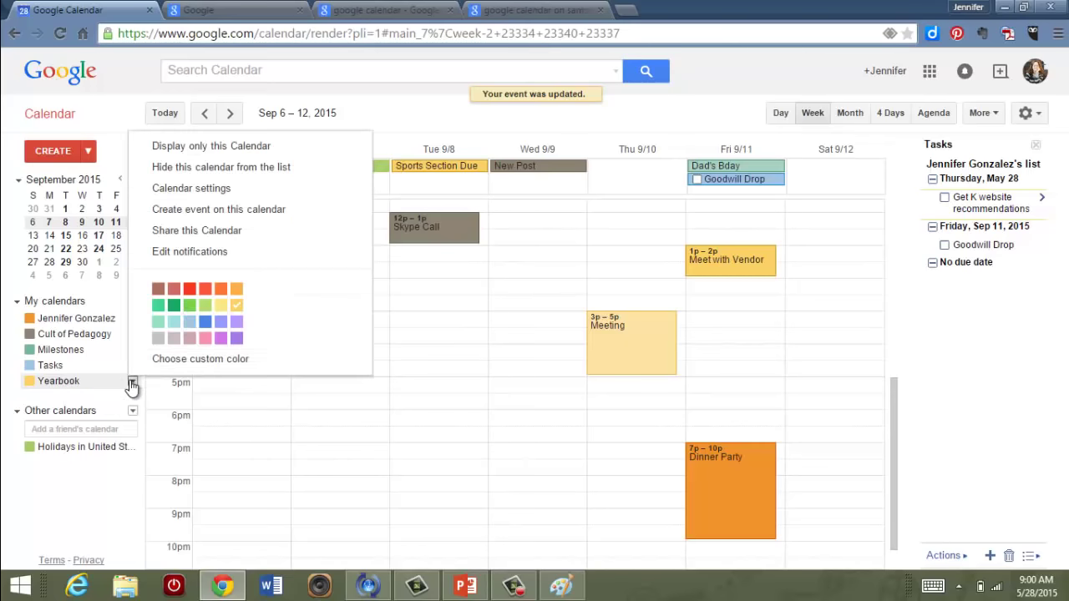
left_click(219, 229)
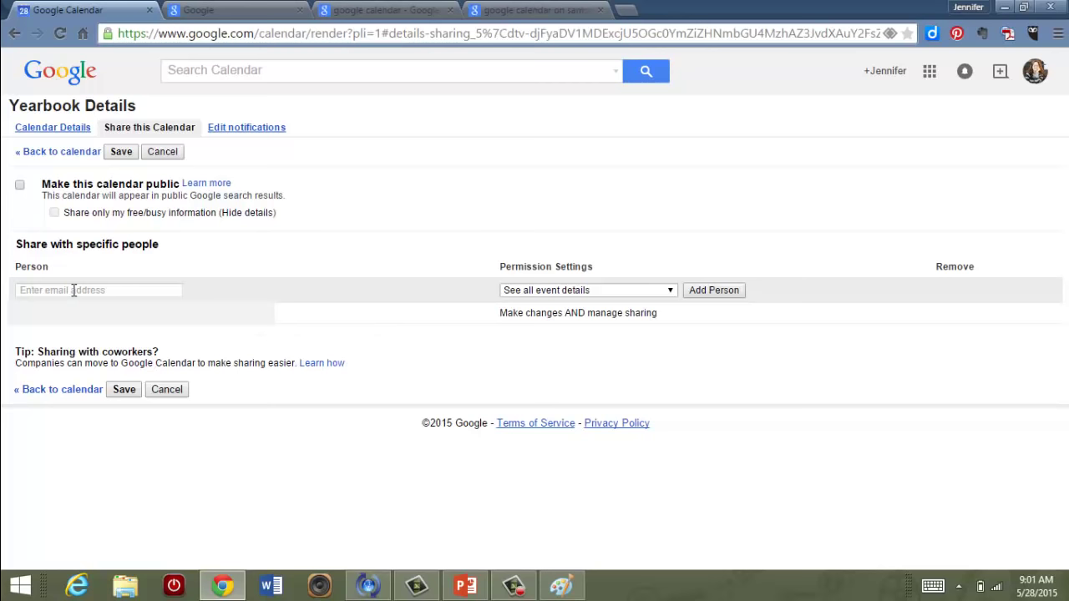
left_click(15, 34)
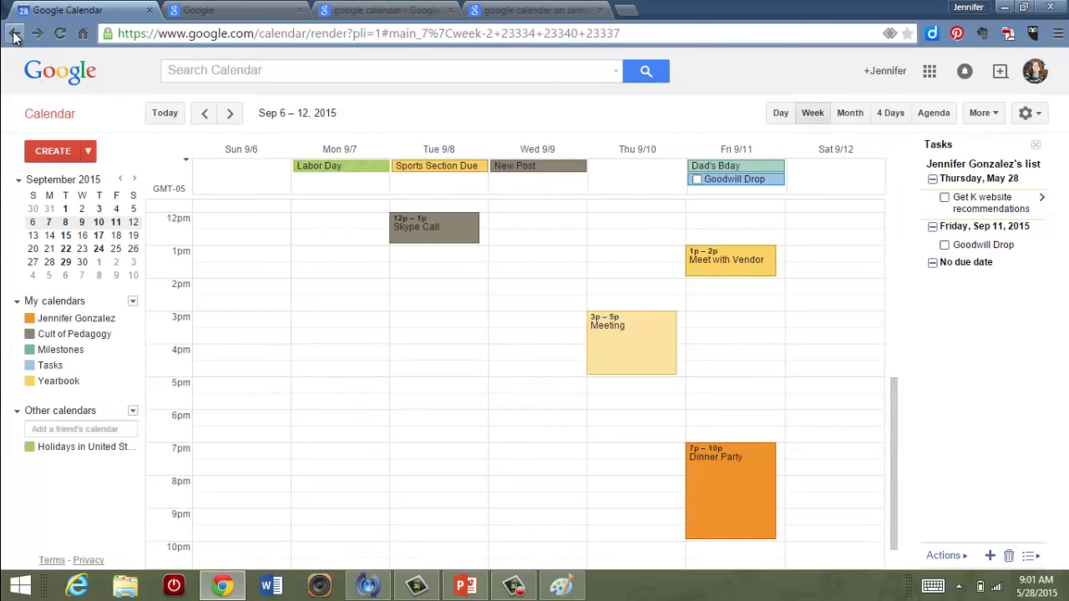